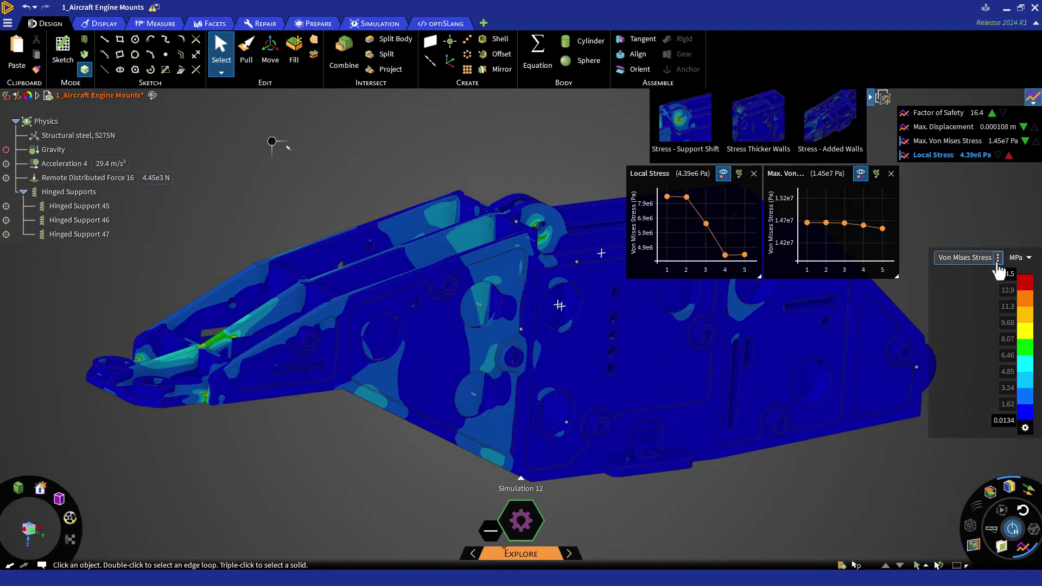
Show Displacement as the result on the engine mount and set its legend units to mm.
click(998, 259)
click(1010, 243)
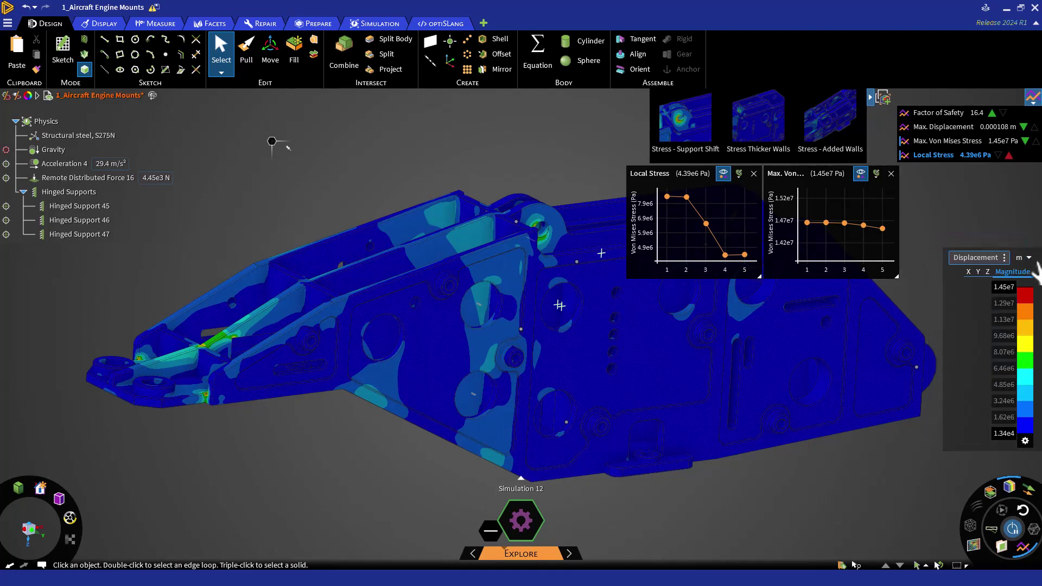
click(1024, 258)
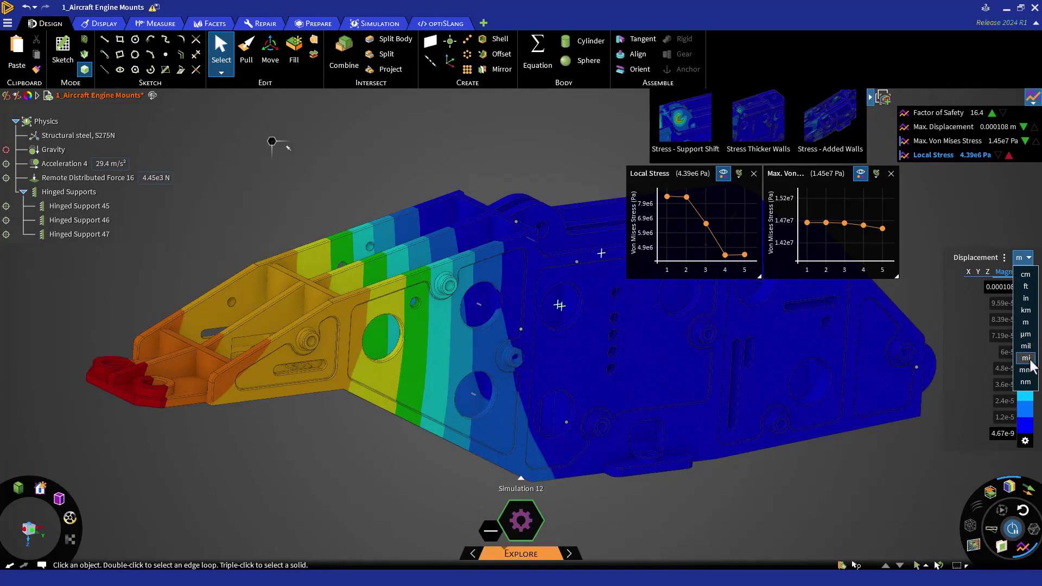
click(1025, 369)
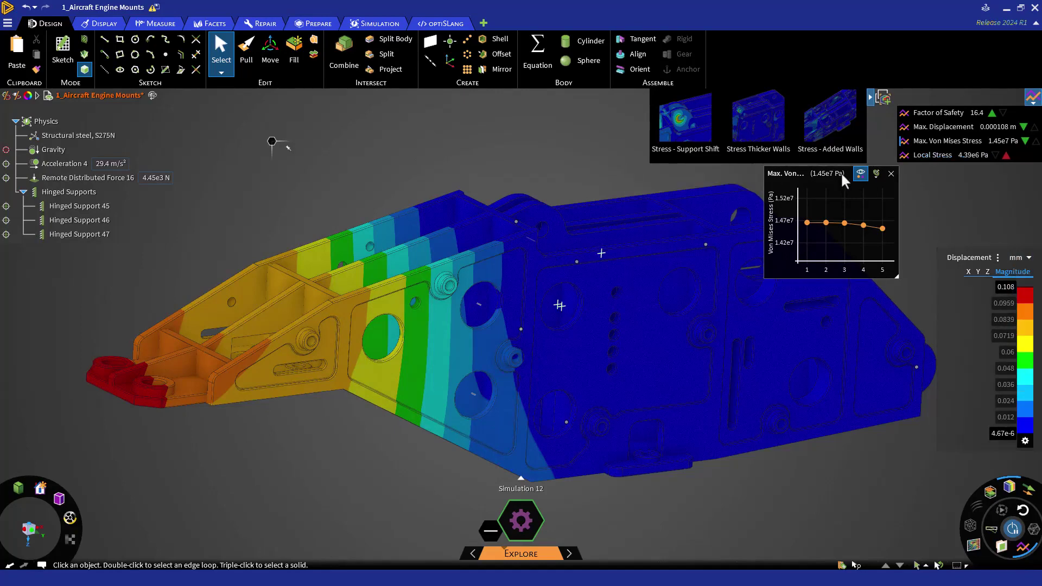
Close the stress charts, then open the Max. Displacement chart and place it beside the monitor list.
click(891, 173)
click(904, 126)
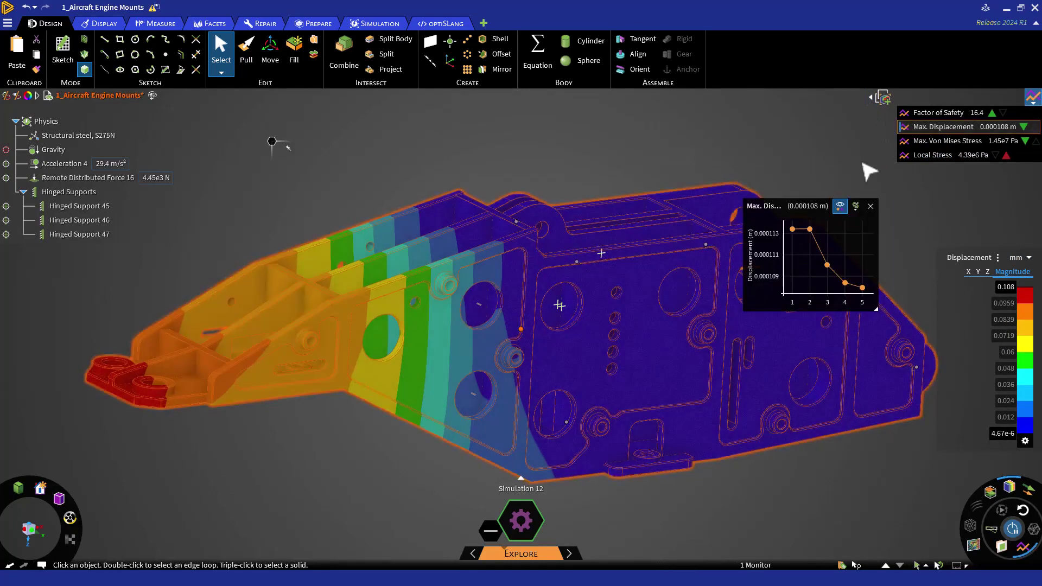
drag(809, 205, 823, 130)
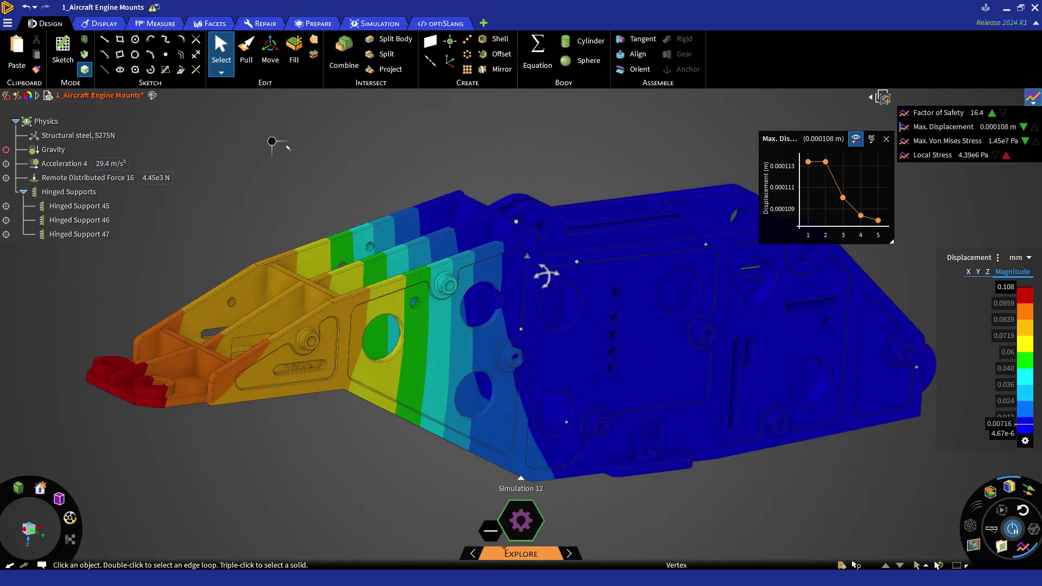
Thicken the inner central walls by extending a selection of the middle rib's two side faces to all coincident faces and pulling them together.
mouse_move(543, 275)
middle_down()
mouse_move(561, 310)
mouse_move(523, 343)
middle_up()
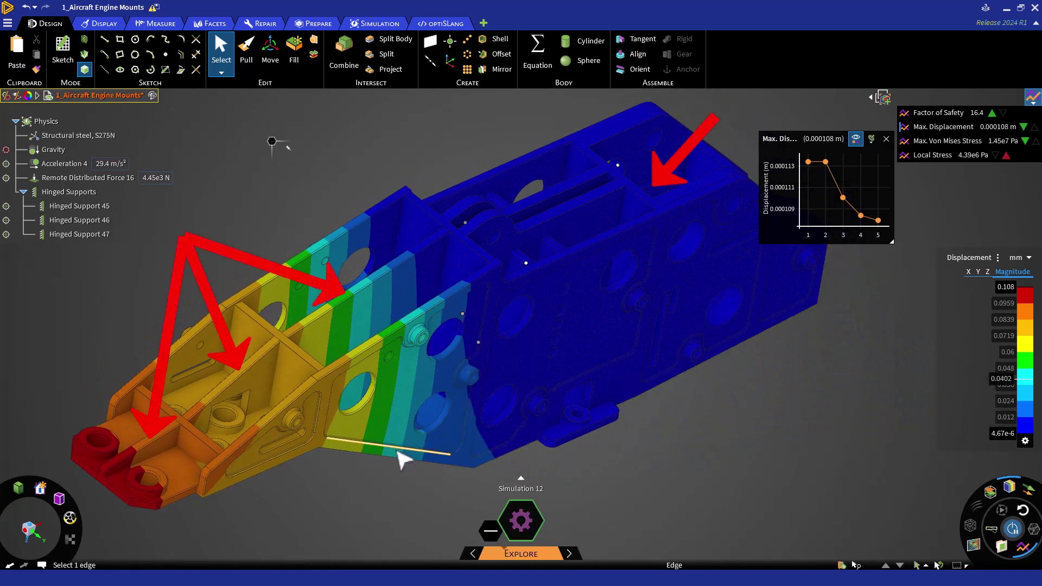
click(174, 454)
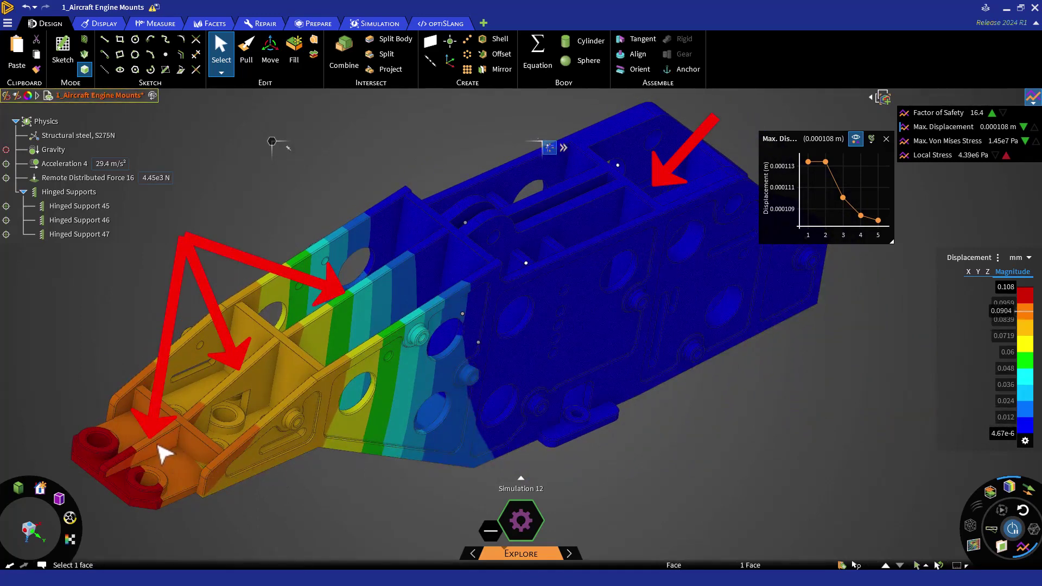
ctrl+click(163, 450)
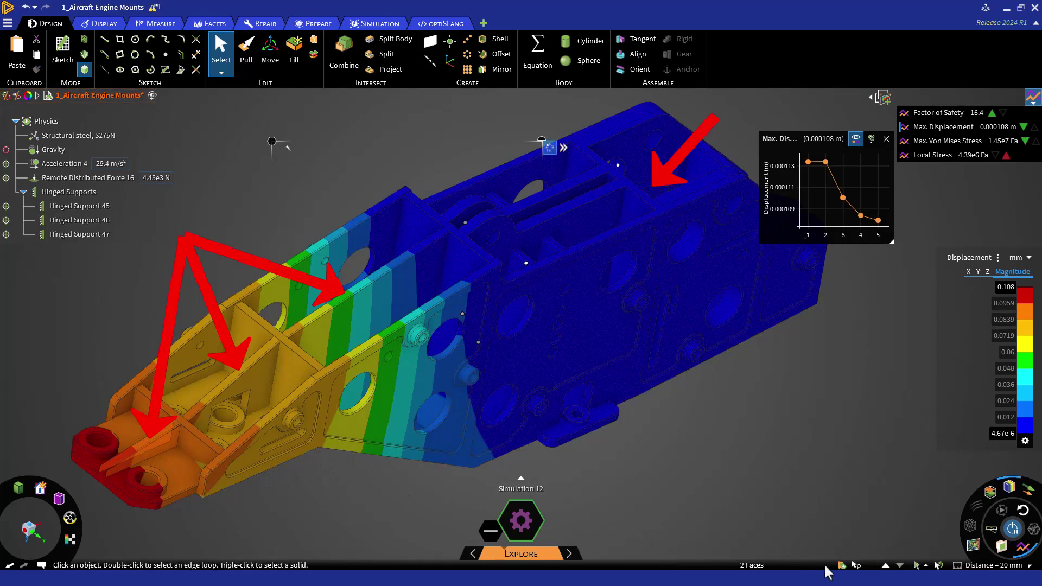
click(856, 565)
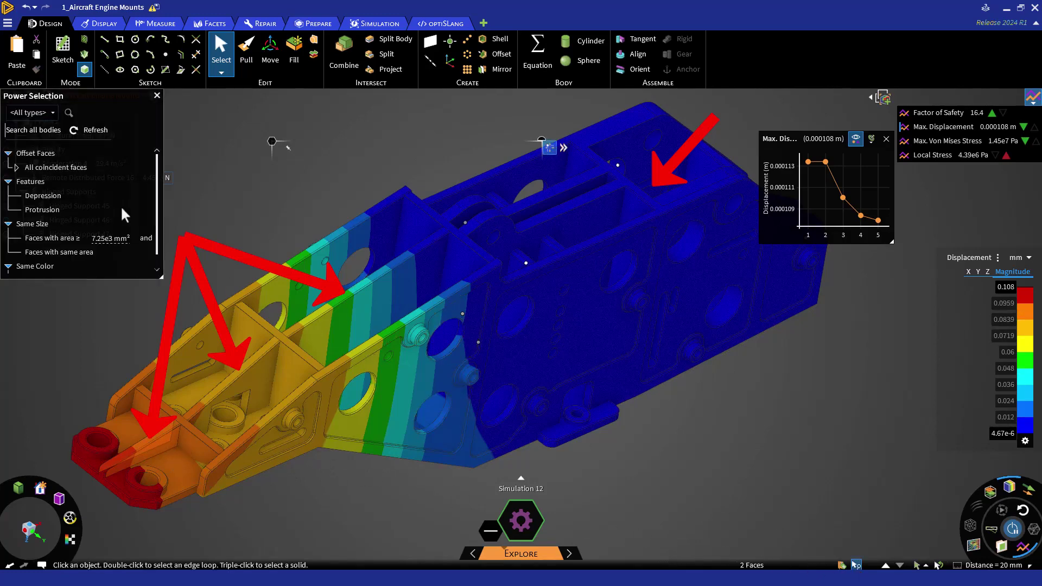
click(70, 168)
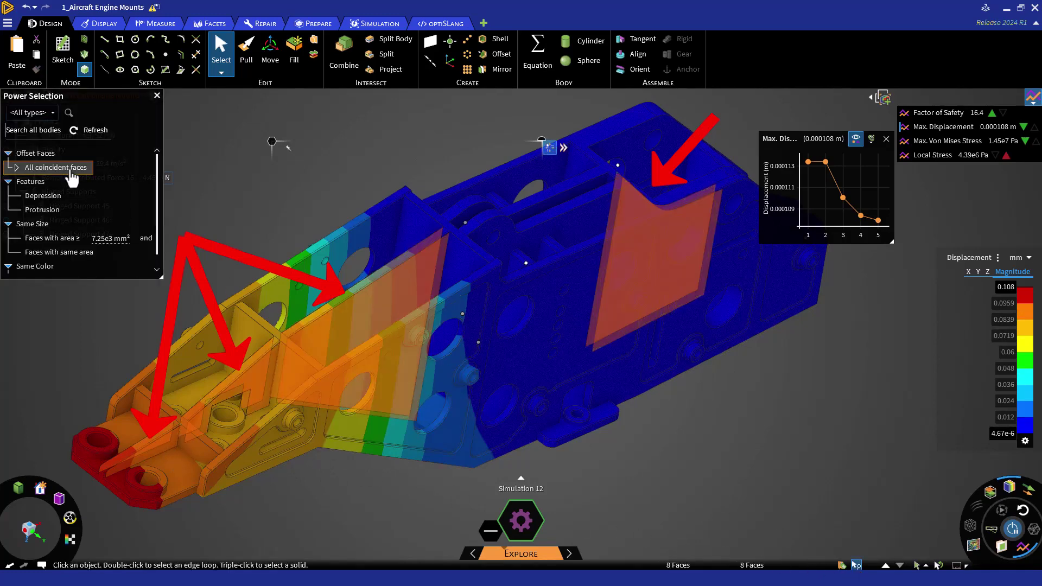
click(156, 95)
click(242, 54)
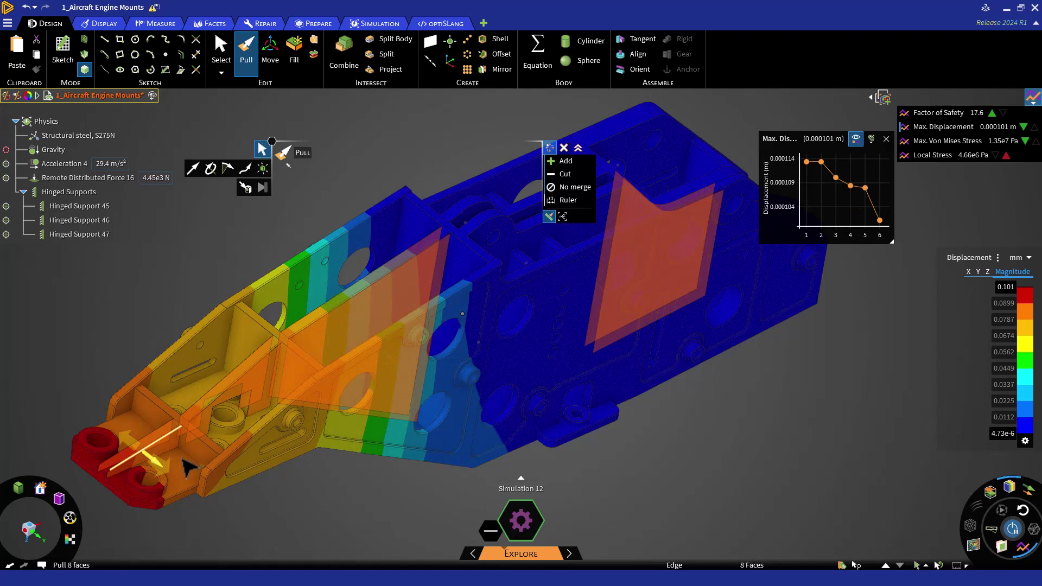
key(Escape)
key(Escape)
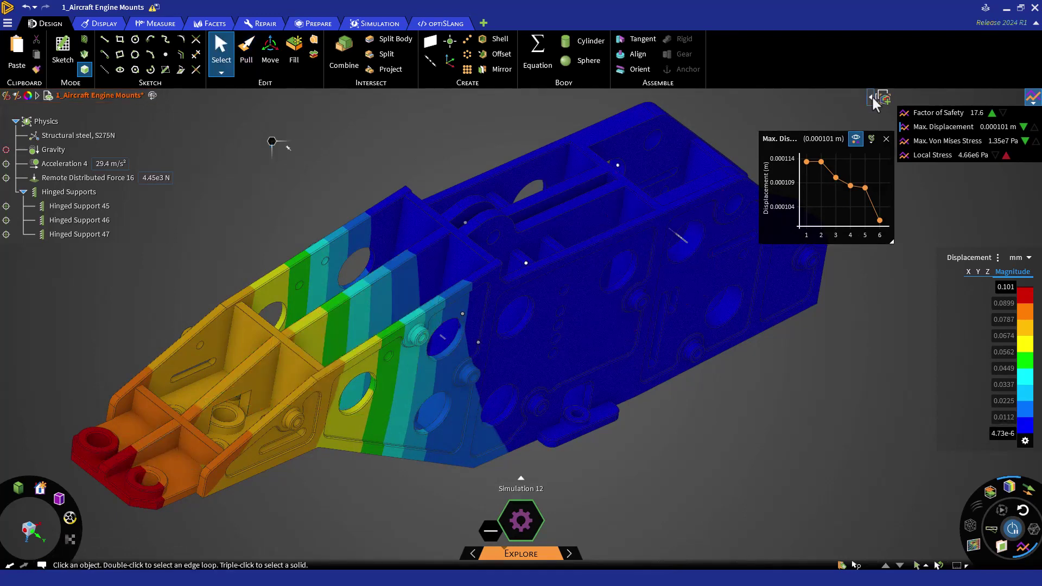
Save the current design and results as a scene named "Displace - Thicken Multiple Walls".
mouse_move(873, 97)
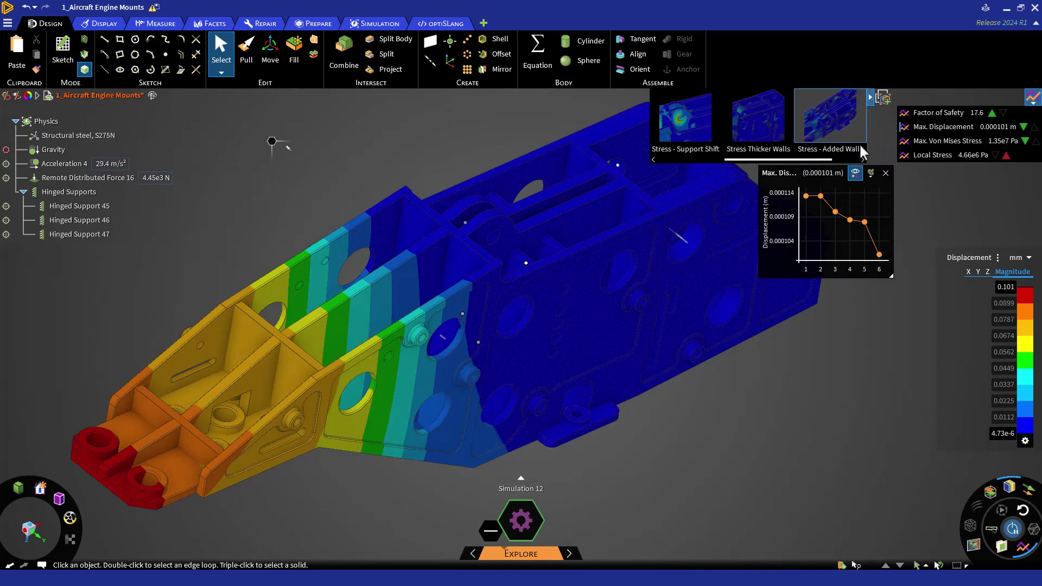
click(863, 160)
right_click(838, 146)
click(848, 152)
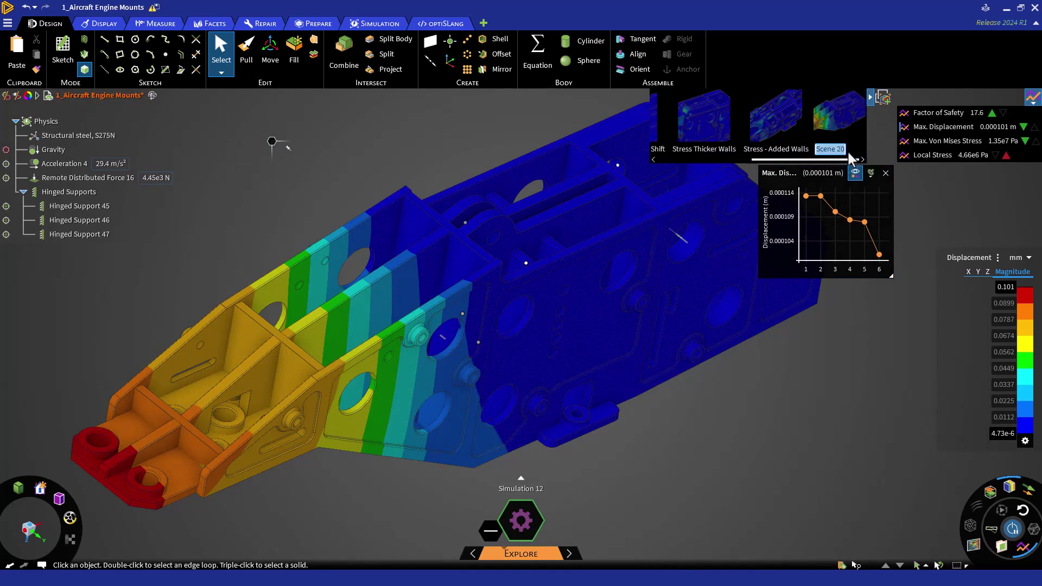
text(Displace - Thicken)
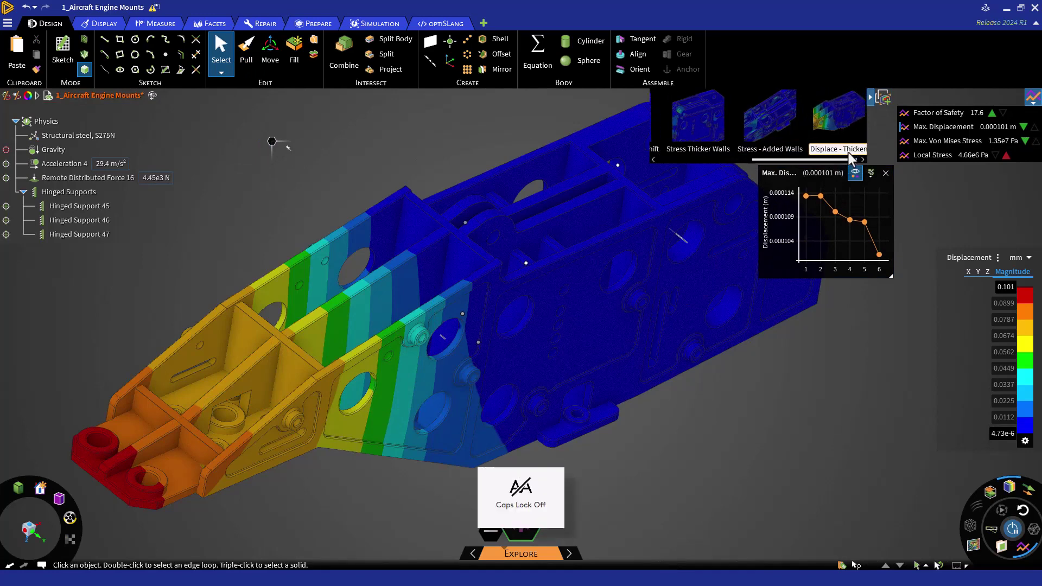
text( Multiple Walls)
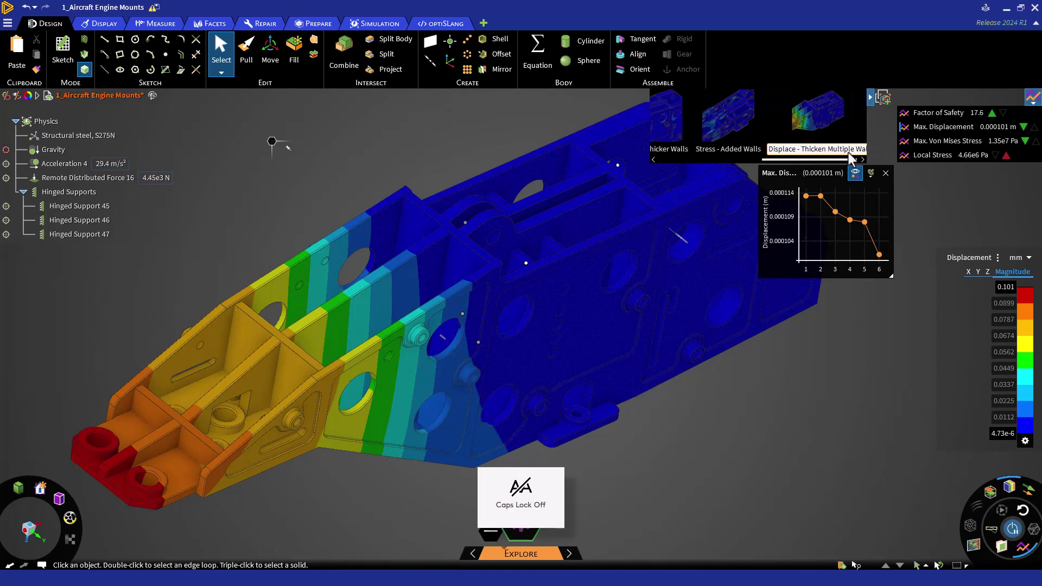
key(Return)
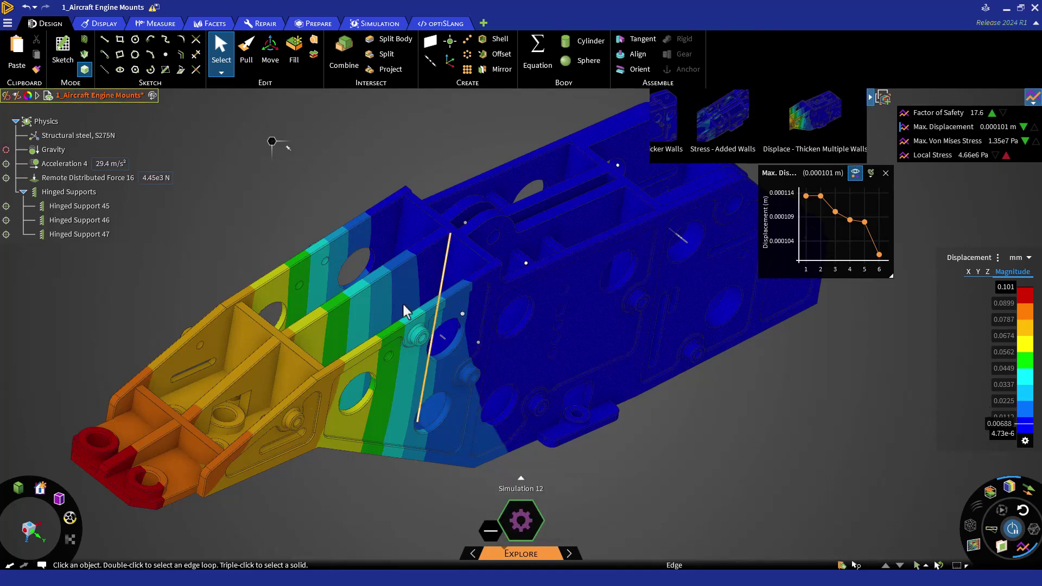
Rotate the sloping top faces of the two outer side walls by 10 degrees with Move, raising their forward ends.
middle_drag(391, 337, 534, 295)
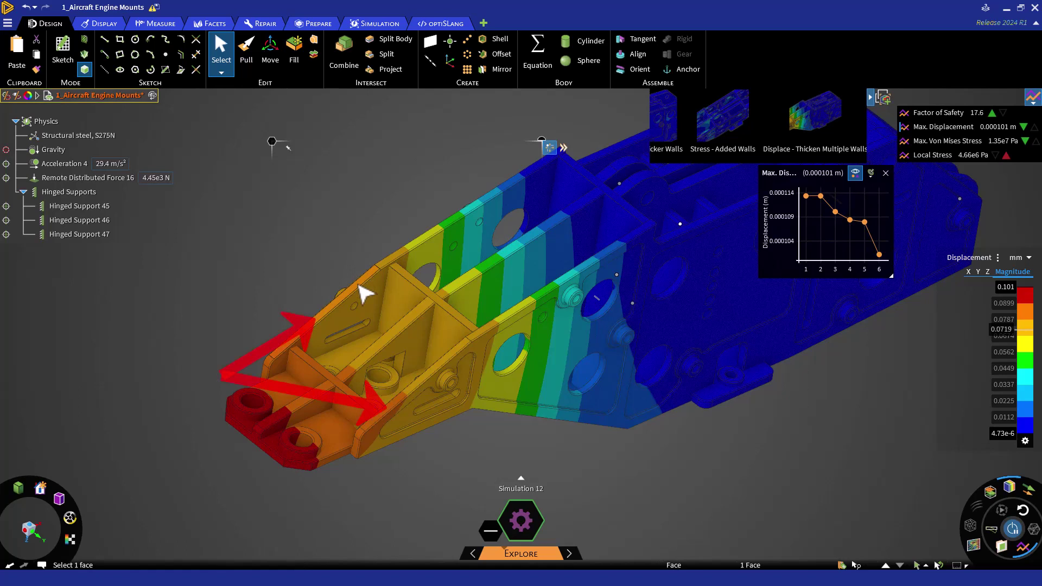
ctrl+click(443, 378)
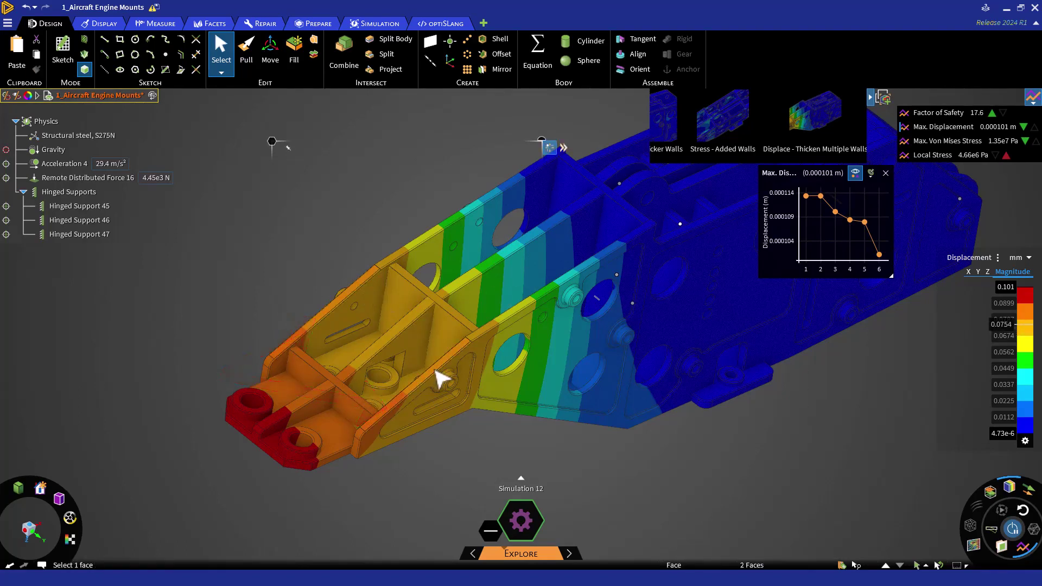
key(m)
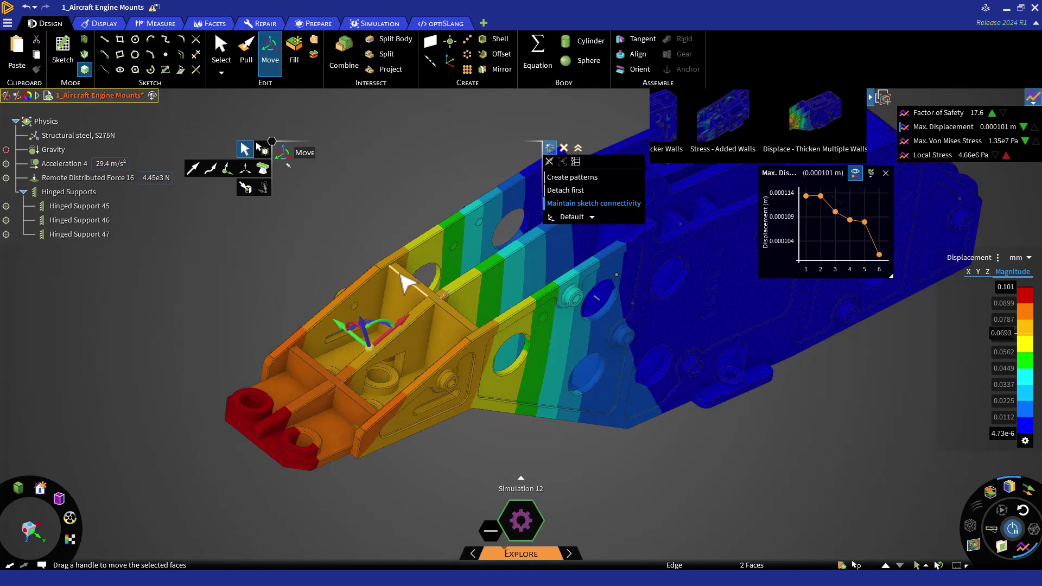
scroll(408, 284, up, 3)
alt+click(500, 375)
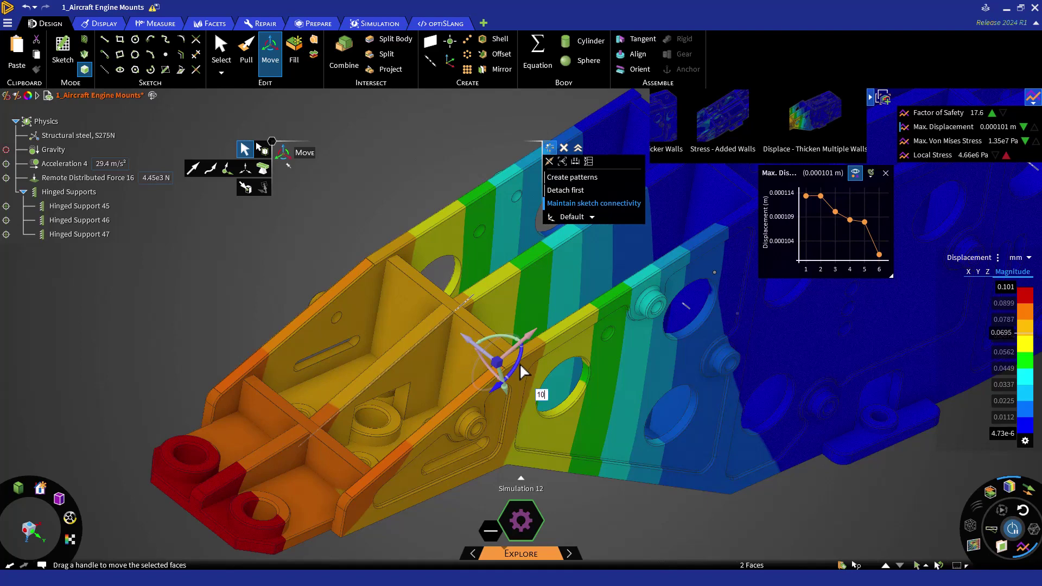
key(Return)
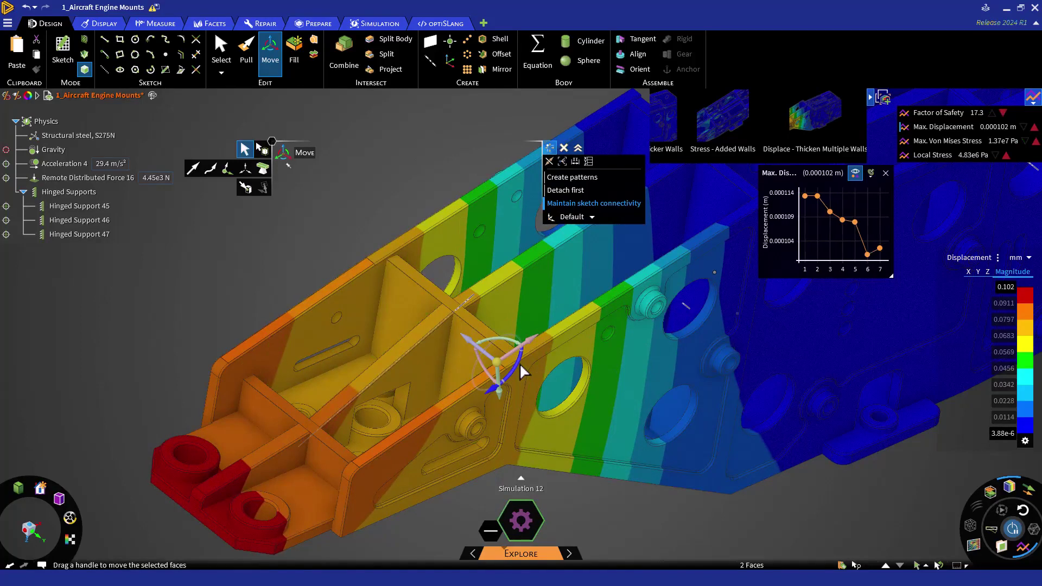
Pull the top face of the forward cross rib upward to make the rib taller.
key(p)
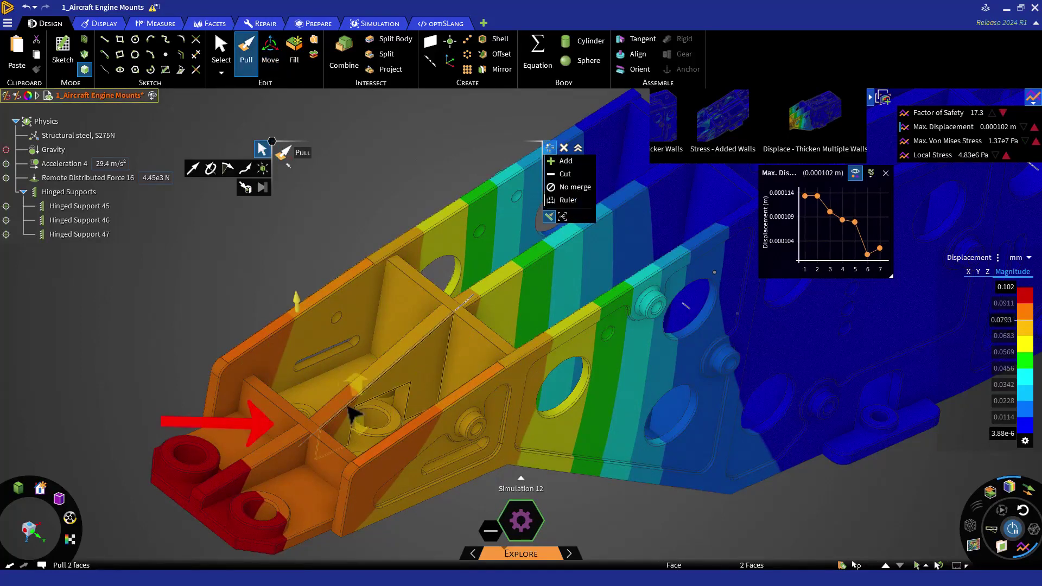
click(310, 427)
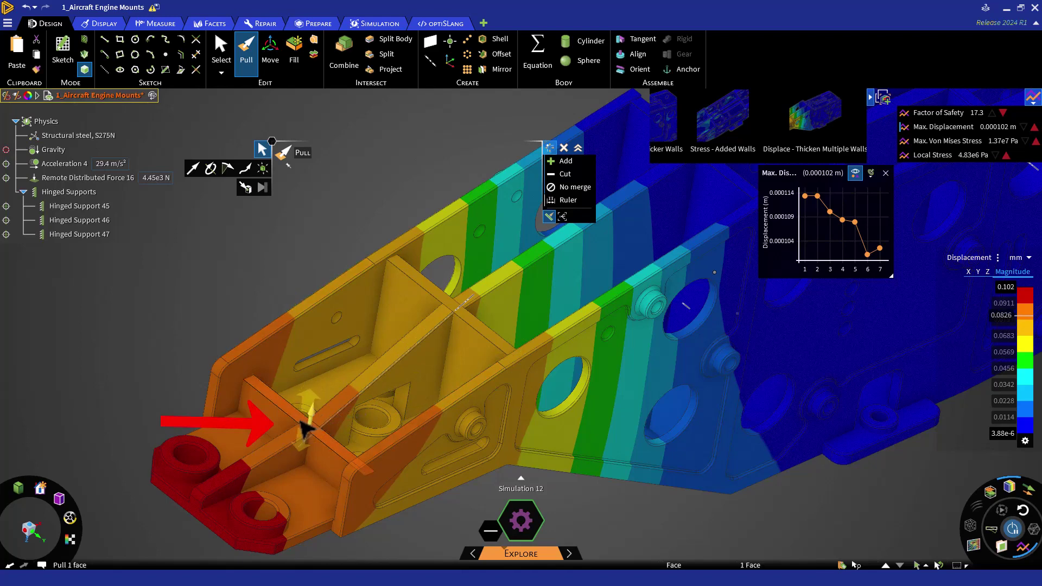
ctrl+drag(310, 428, 303, 428)
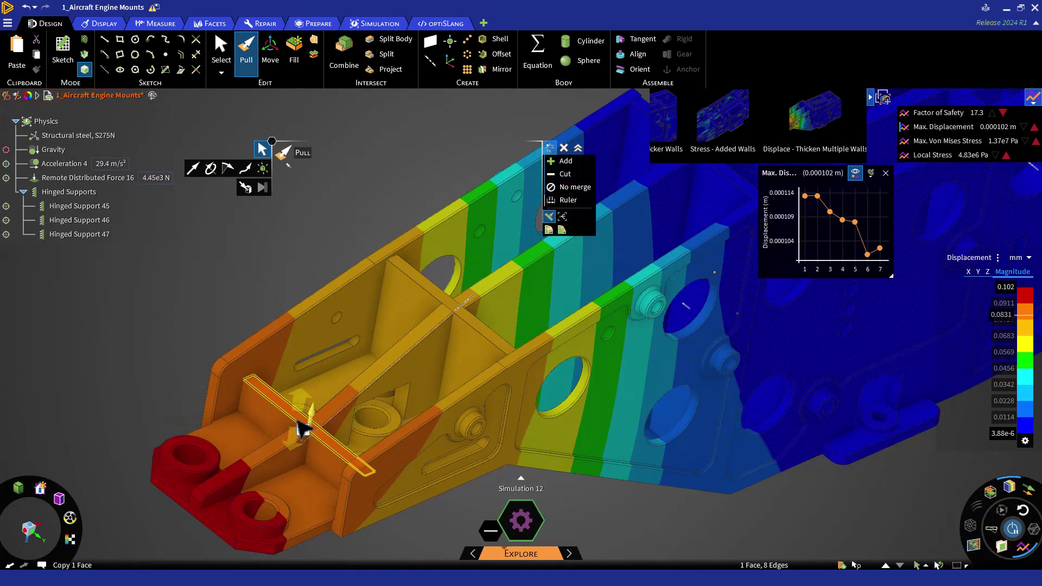
drag(302, 428, 302, 429)
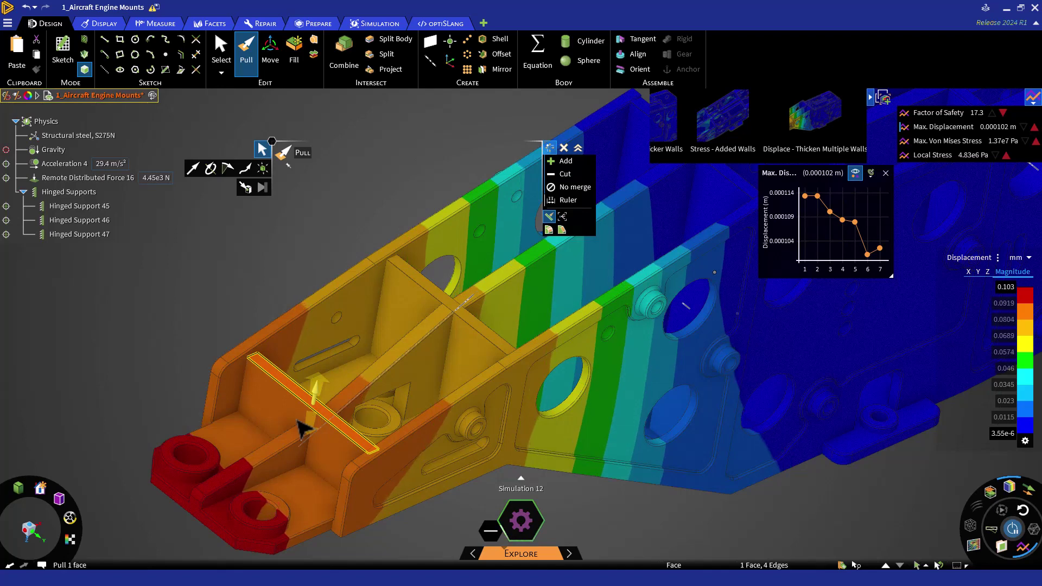
key(Escape)
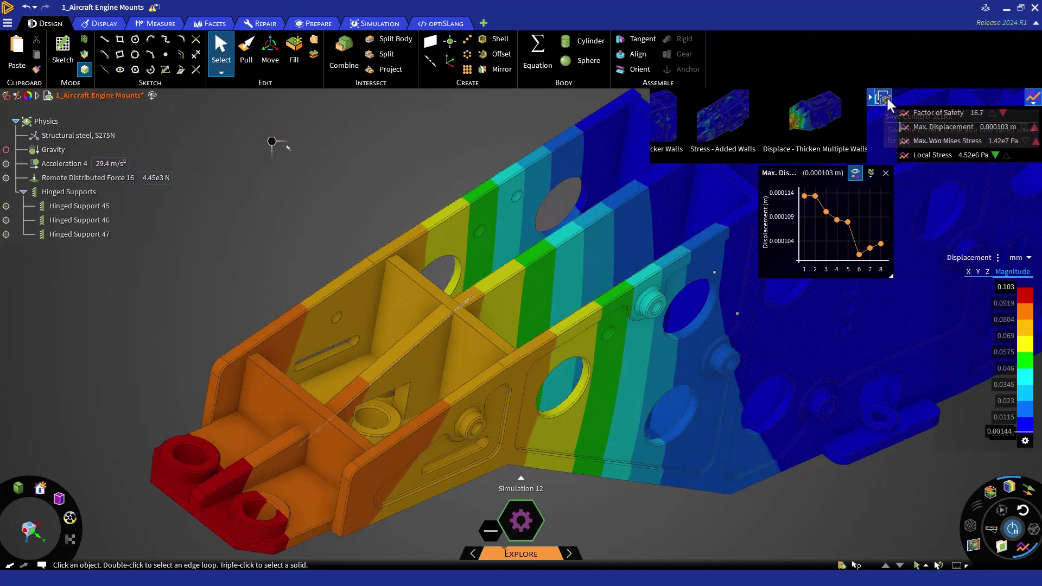
Save a scene of the modified mount and name it "Displace - Forward Transition".
click(883, 96)
text(D)
key(Caps_Lock)
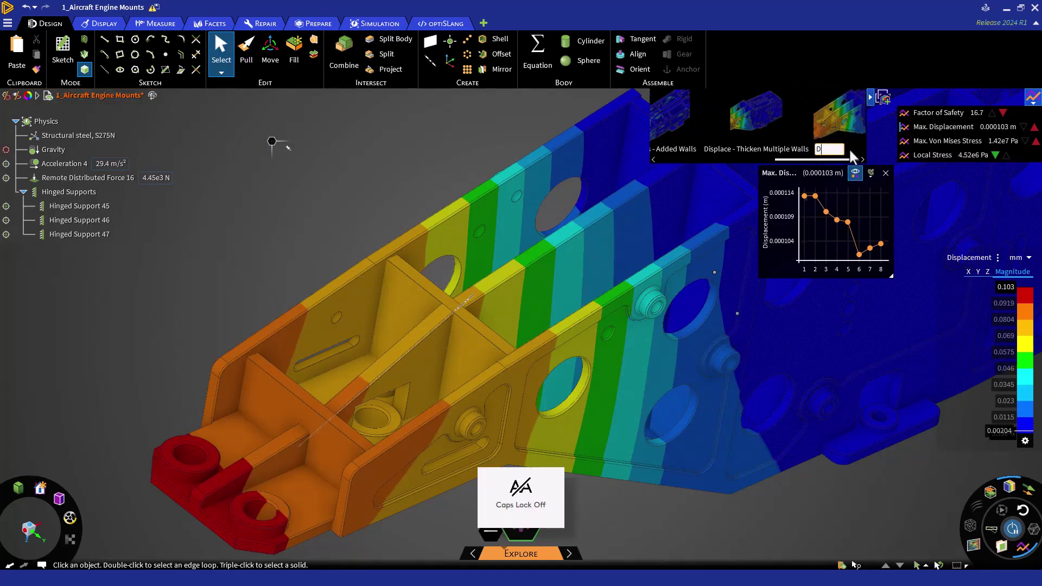
text(isplay)
text(e - Forward Transition)
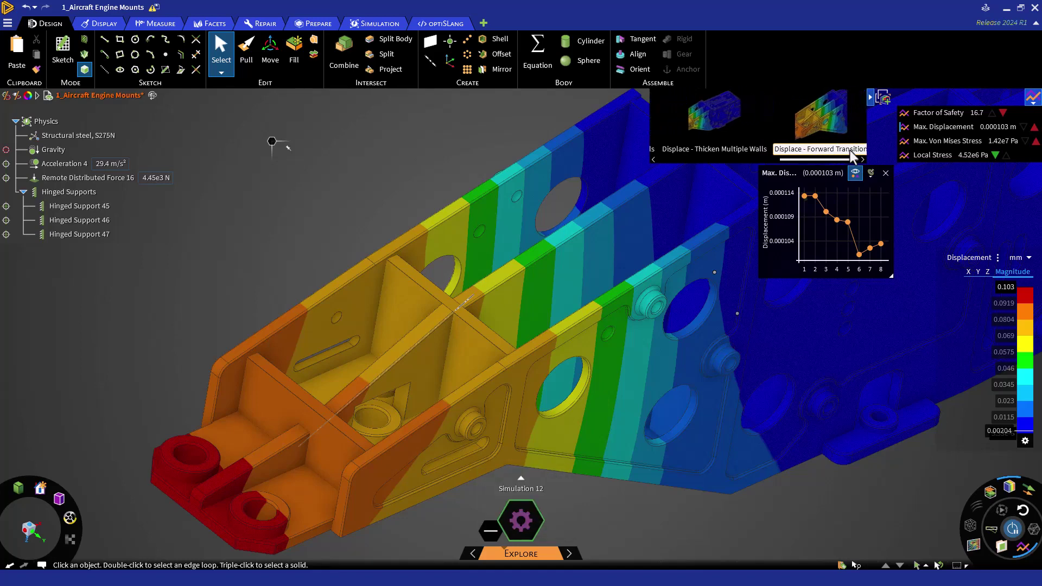
key(Return)
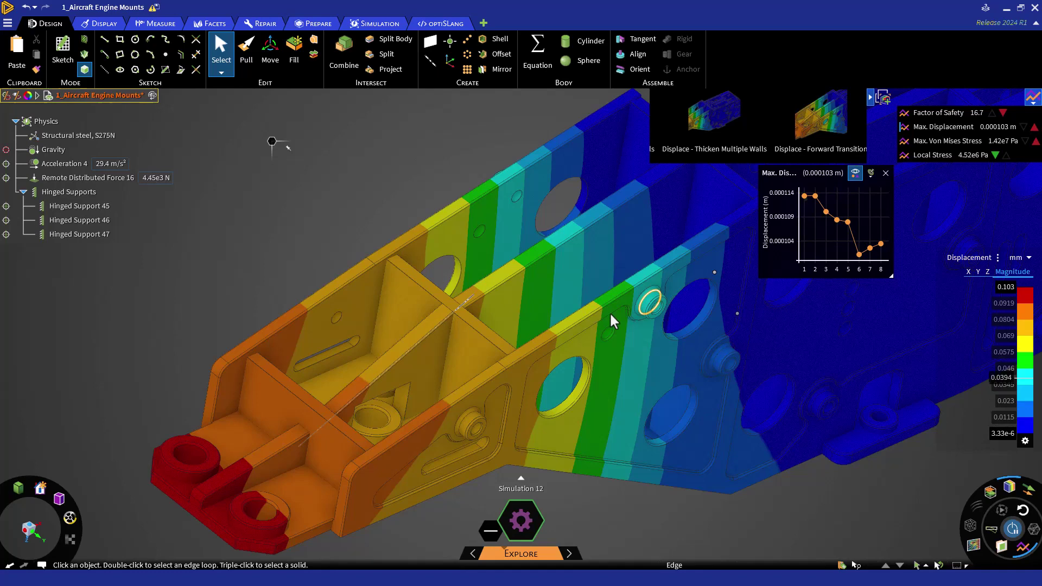
Check the radius of the large round hole in the far side wall, just behind the second cross rib, with Pull.
mouse_move(610, 312)
middle_down()
mouse_move(486, 391)
mouse_move(493, 310)
mouse_move(505, 295)
mouse_move(519, 301)
middle_up()
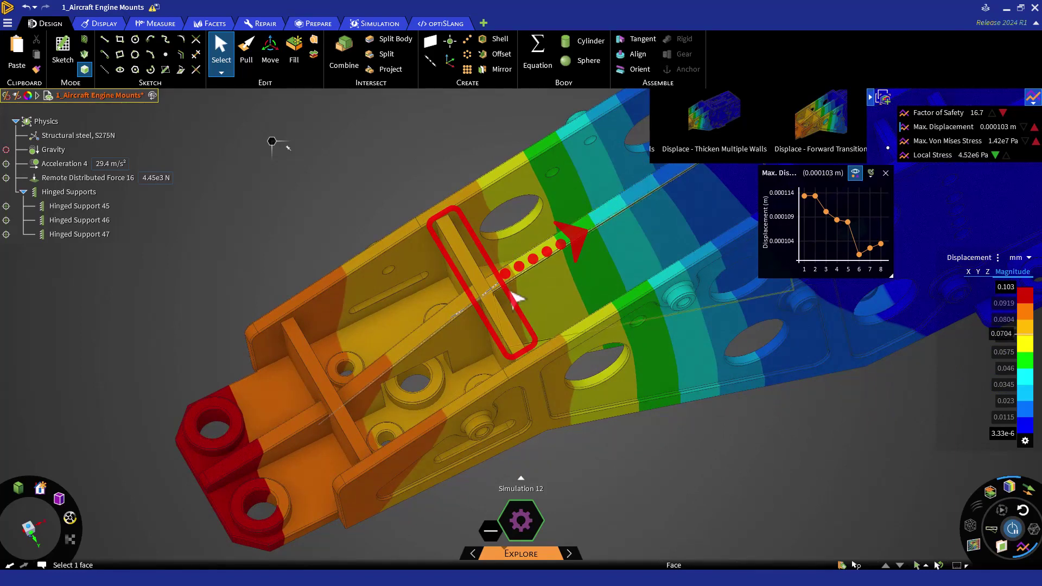
click(531, 230)
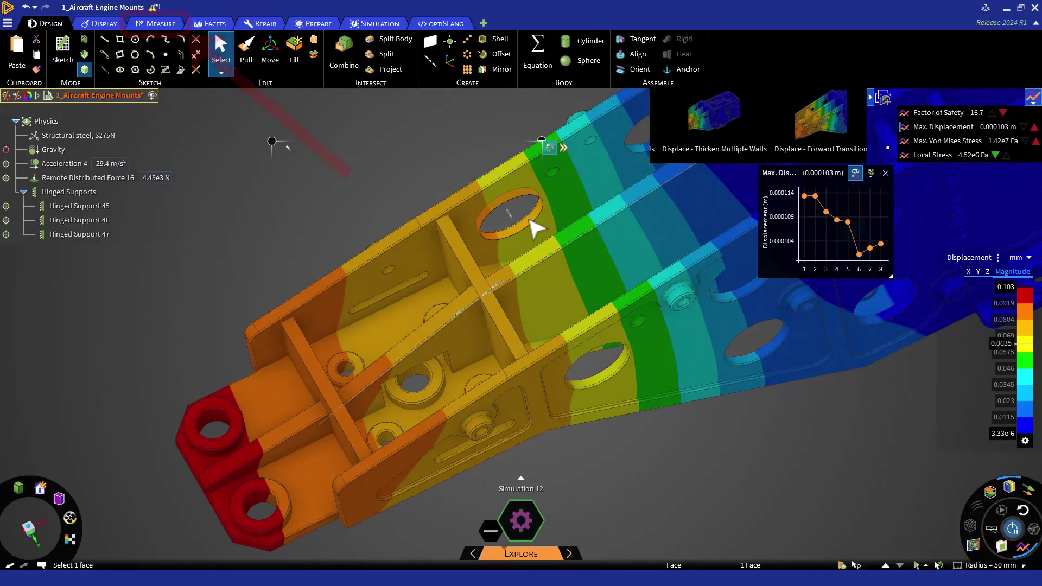
click(246, 54)
middle_drag(466, 314, 589, 374)
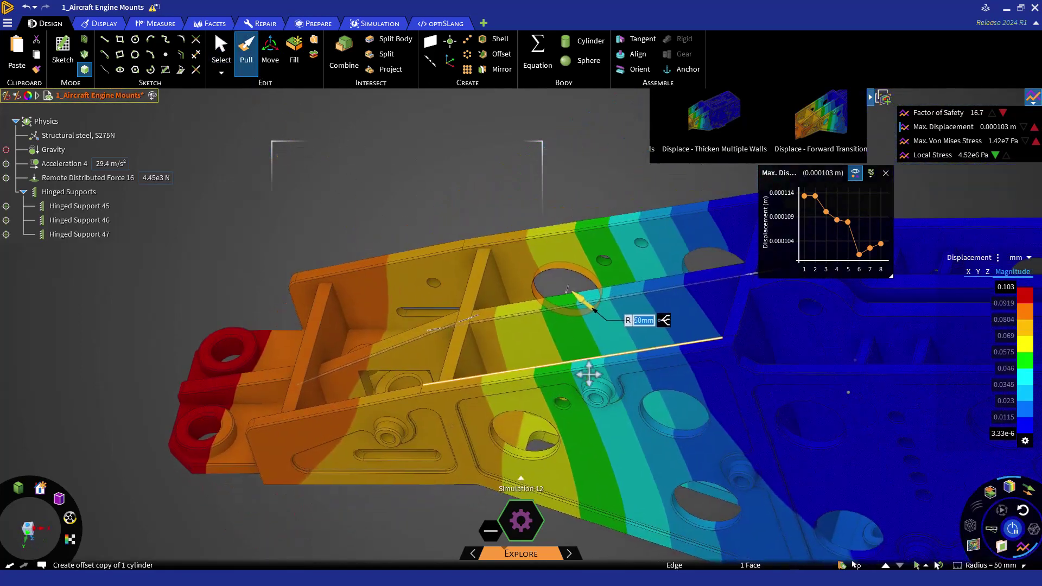
Pull the rear face of the second cross rib with a ruler to the far wall's large round hole and add the distance as a parameter.
click(483, 358)
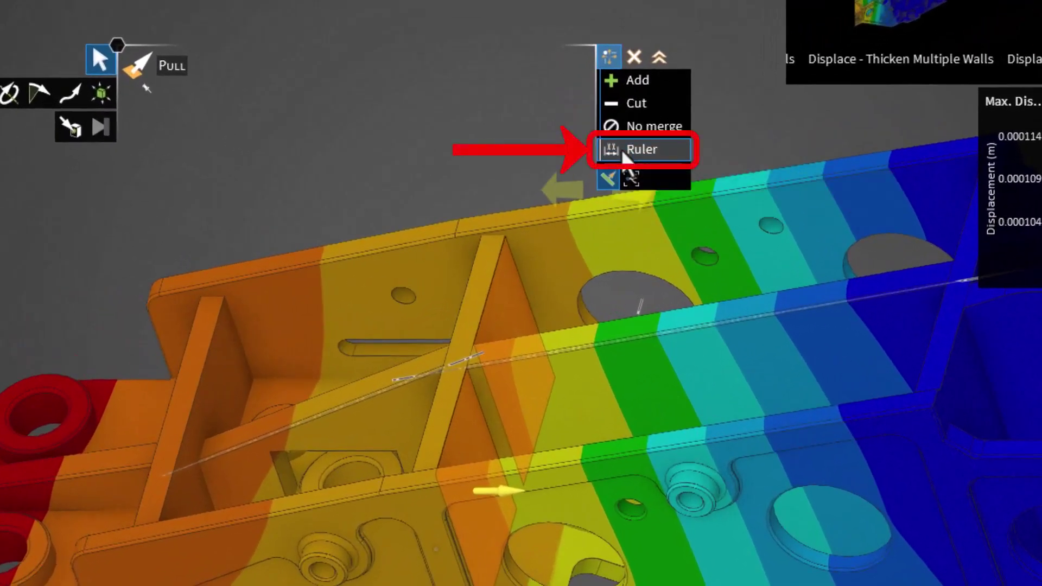
click(624, 153)
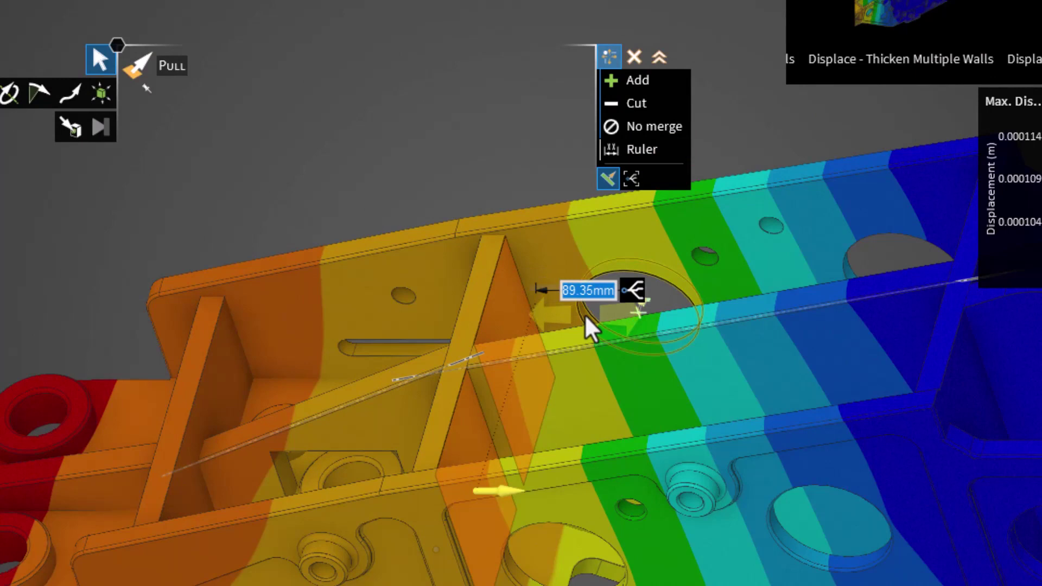
click(635, 291)
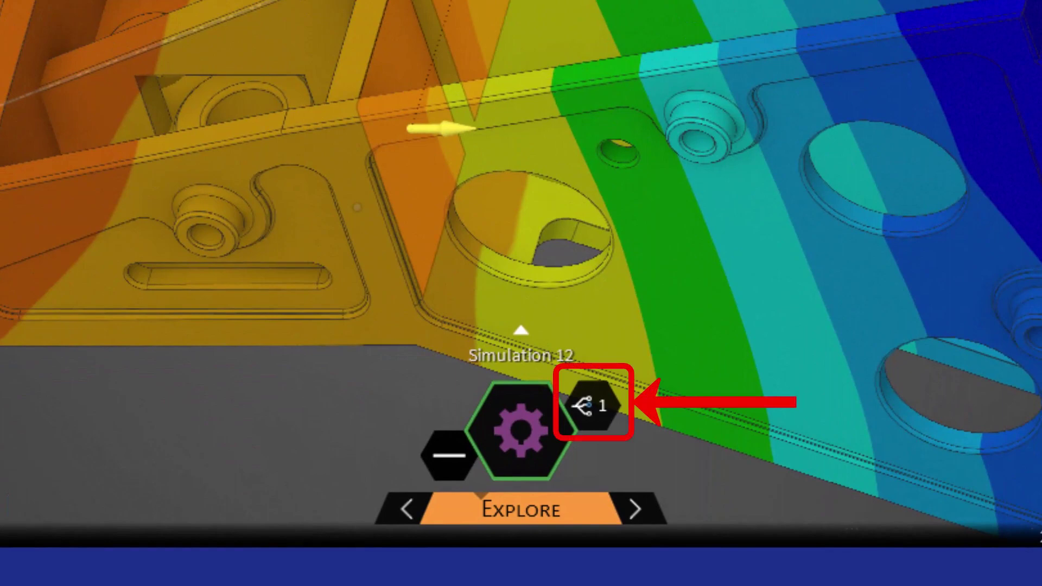
Rename the rib-to-hole distance parameter "Distance 1".
click(593, 411)
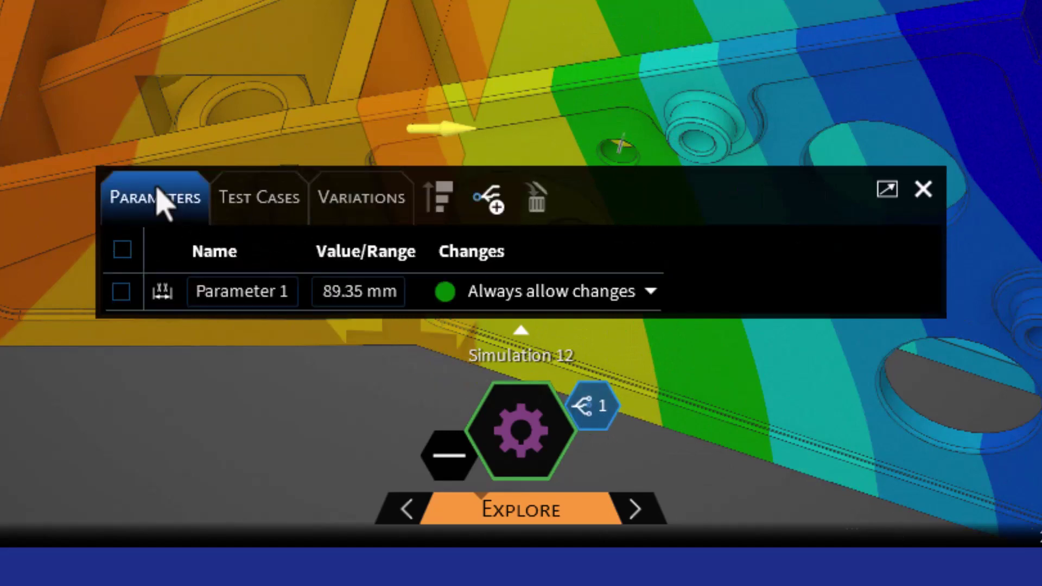
double_click(217, 288)
key(Caps_Lock)
text(D)
key(Caps_Lock)
text(istance 1)
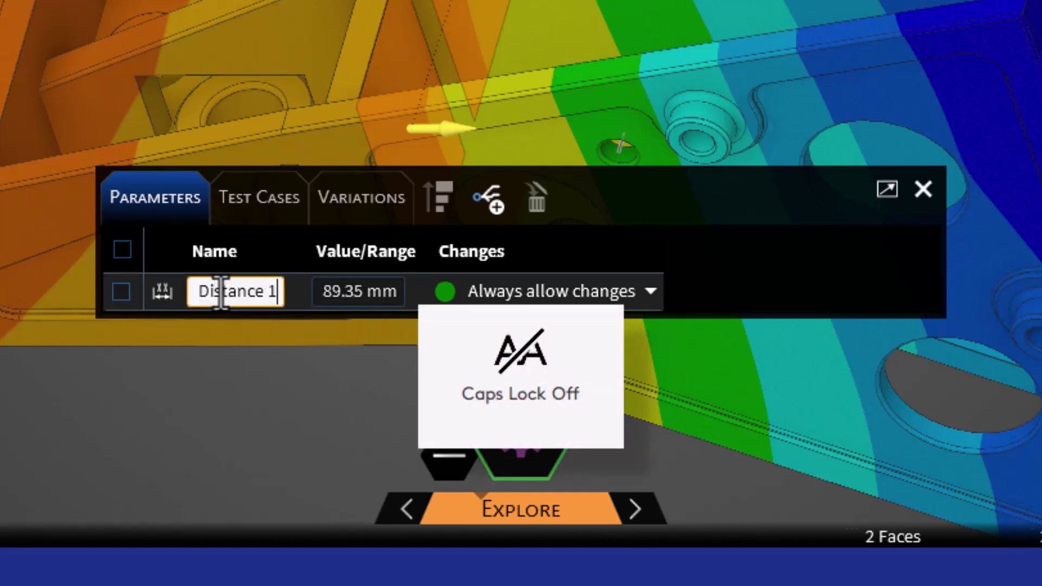
key(Return)
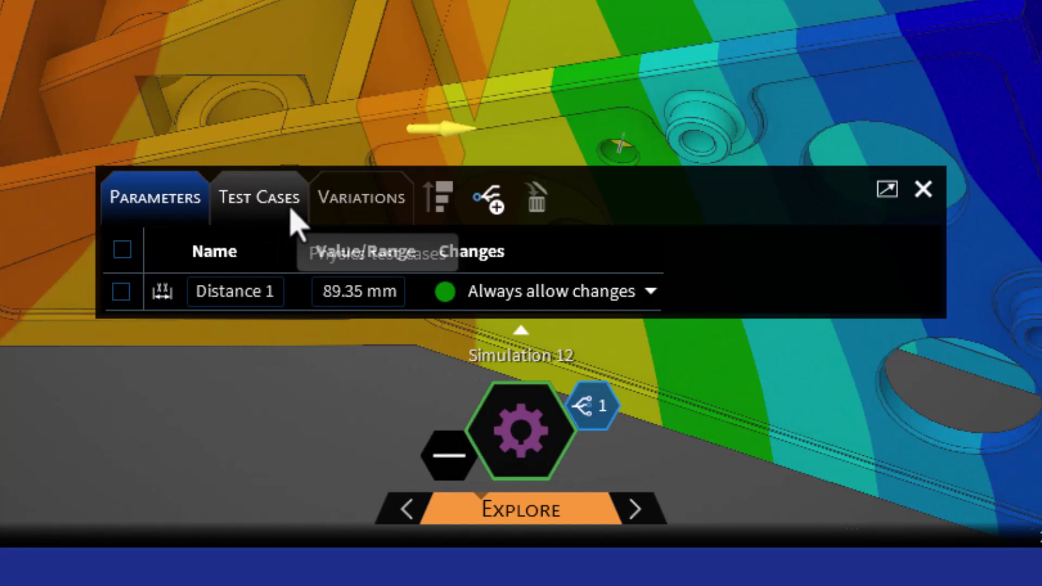
Open the test cases list and examine the Acceleration 4 load's options for adding its value as a parameter.
click(291, 212)
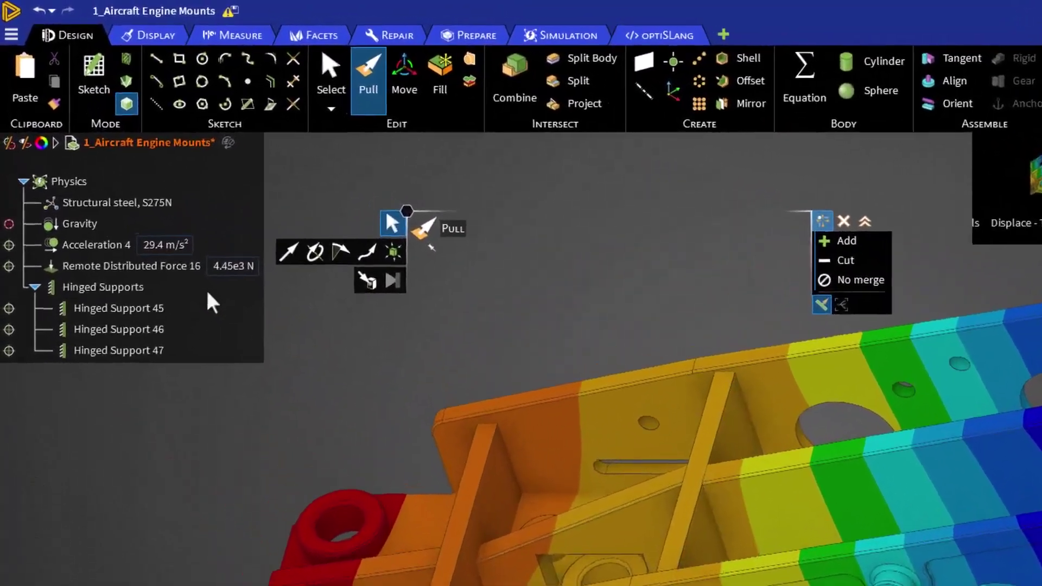
key(Escape)
click(124, 191)
text(94)
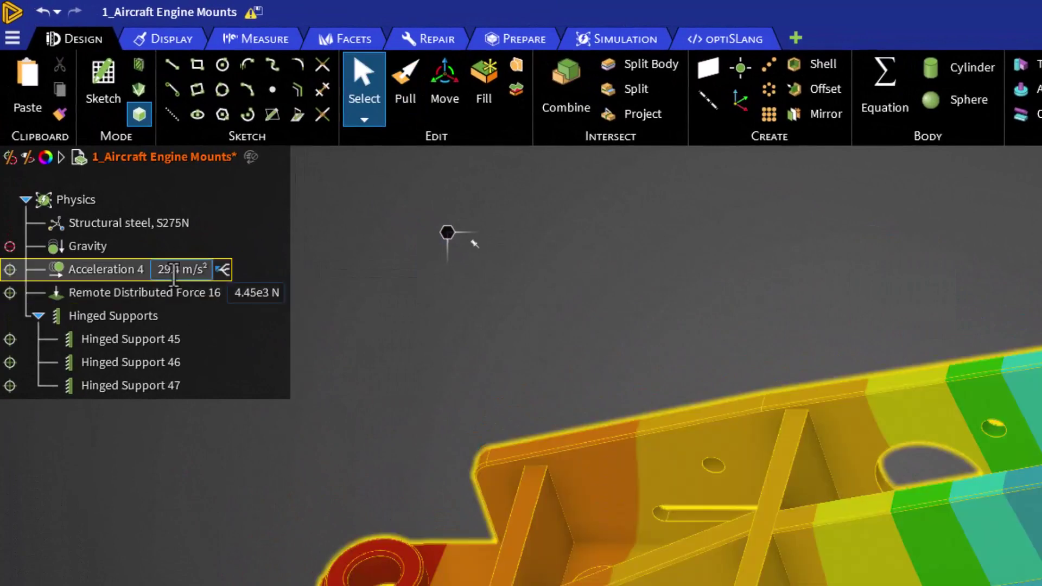
key(Return)
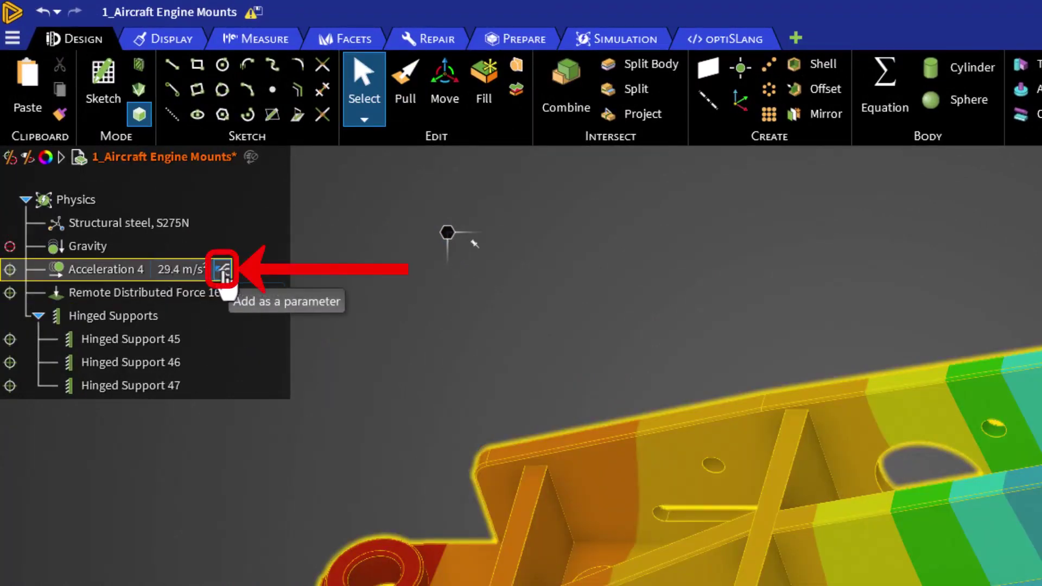
click(223, 270)
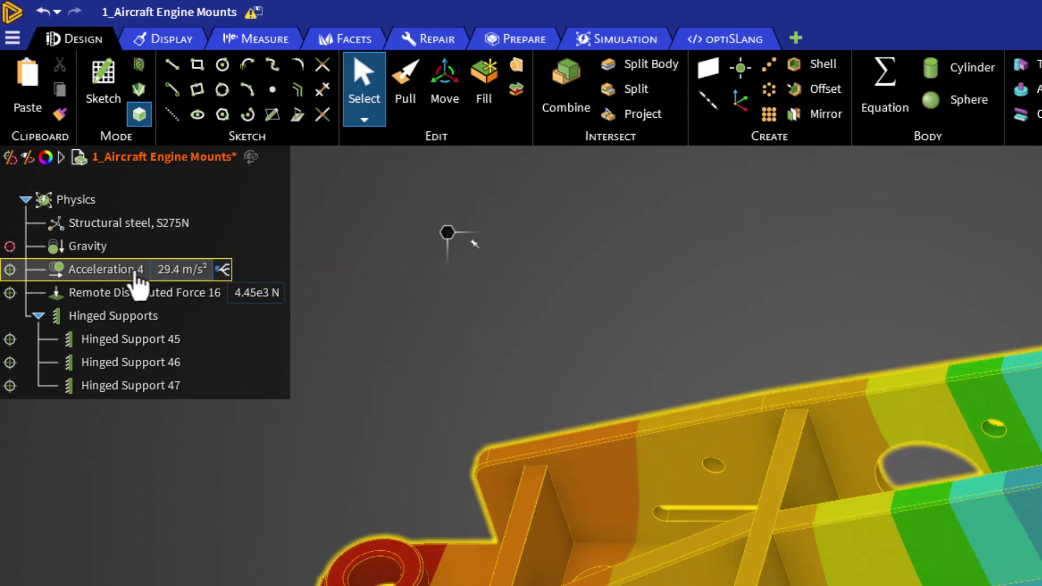
click(136, 275)
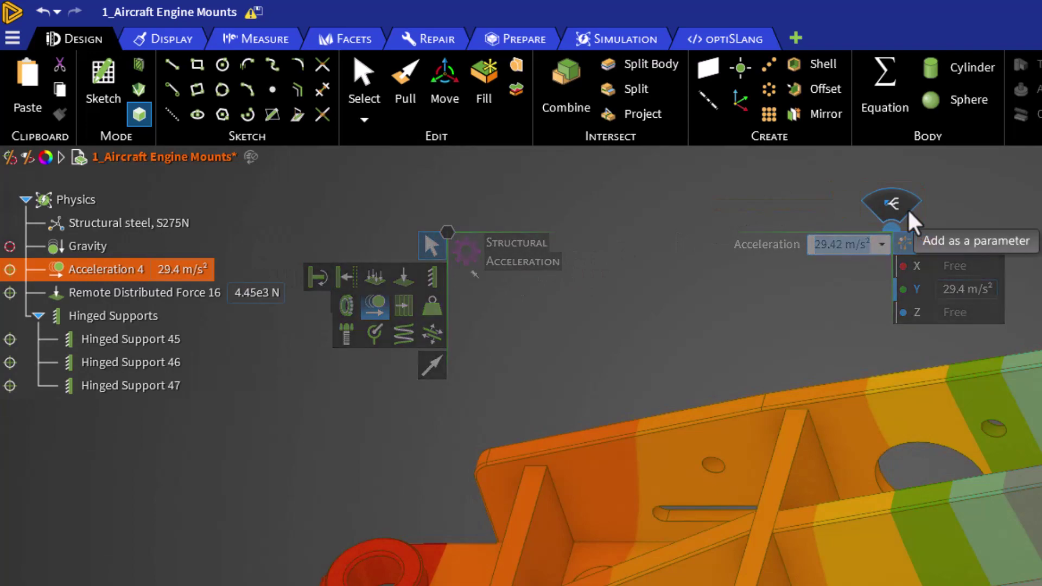
key(Escape)
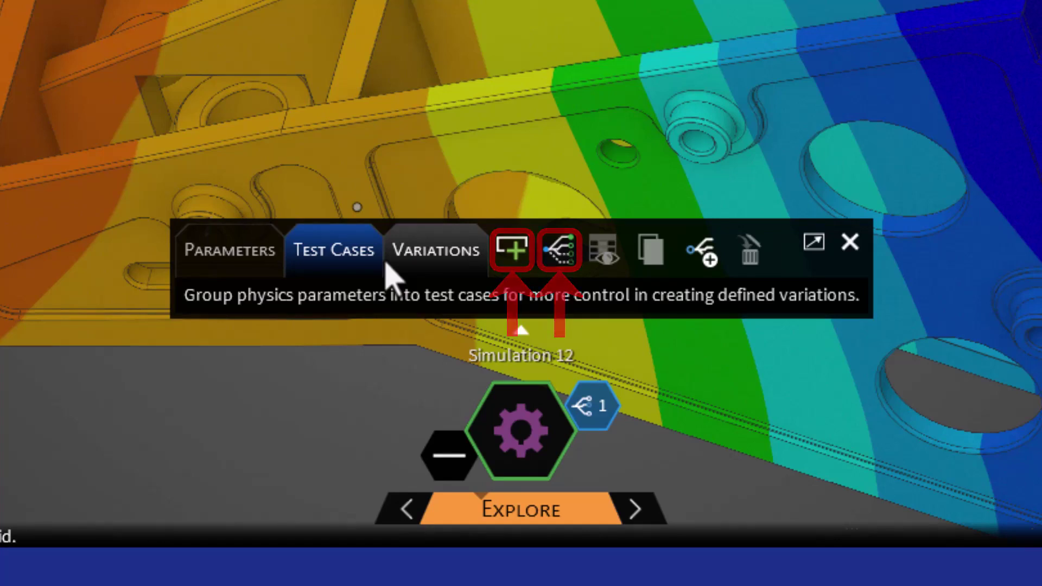
Add two physics test cases and set Acceleration 4 of the second case to -29.42 m/s².
click(516, 254)
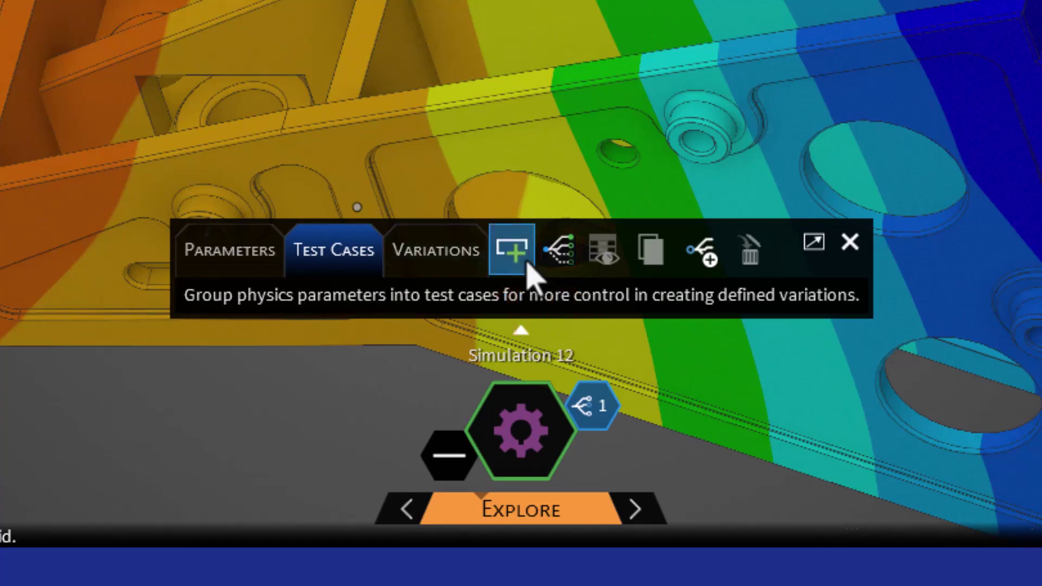
click(439, 200)
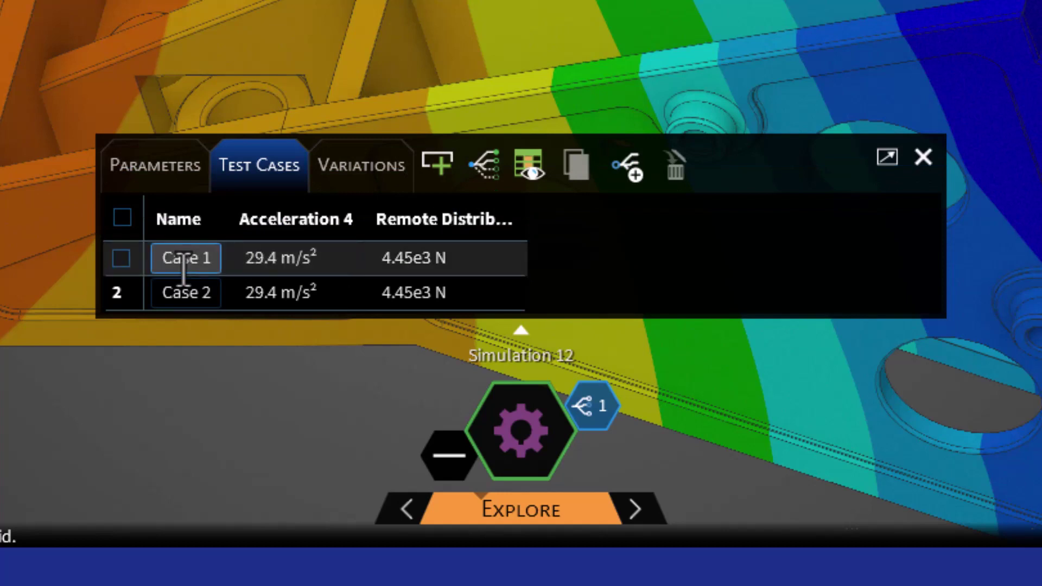
click(240, 293)
click(250, 302)
text(-)
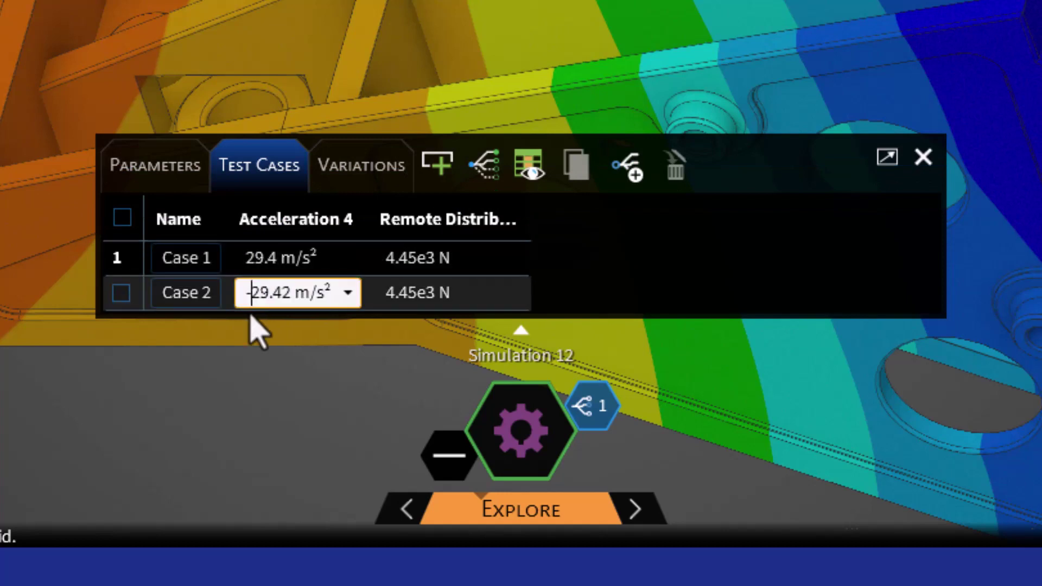
key(Return)
Rename the first test case "Aft Acc".
click(200, 259)
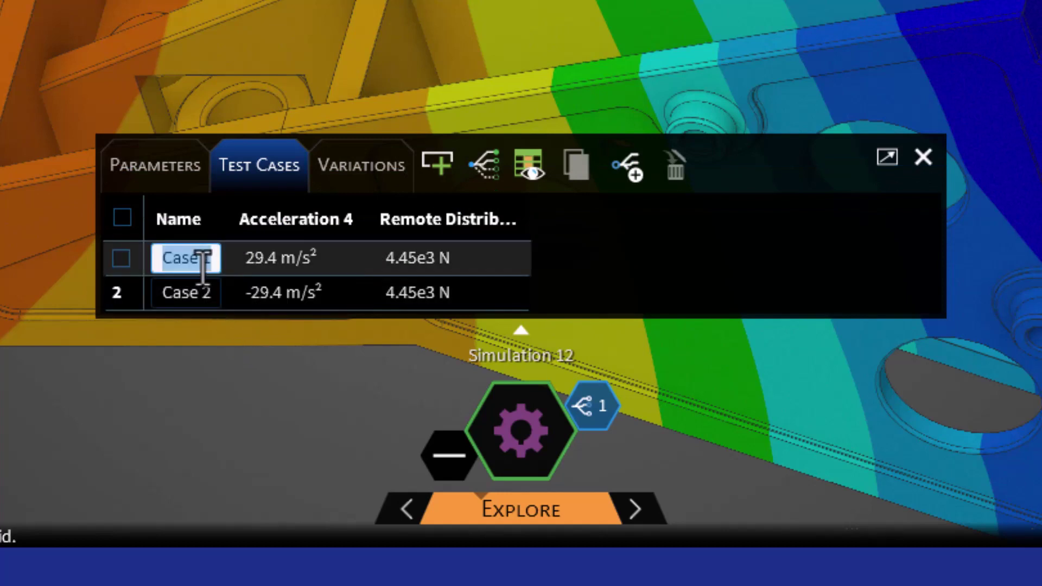
key(Caps_Lock)
text(A)
key(Caps_Lock)
text(ft)
key(Caps_Lock)
text(A)
key(Caps_Lock)
text(cc)
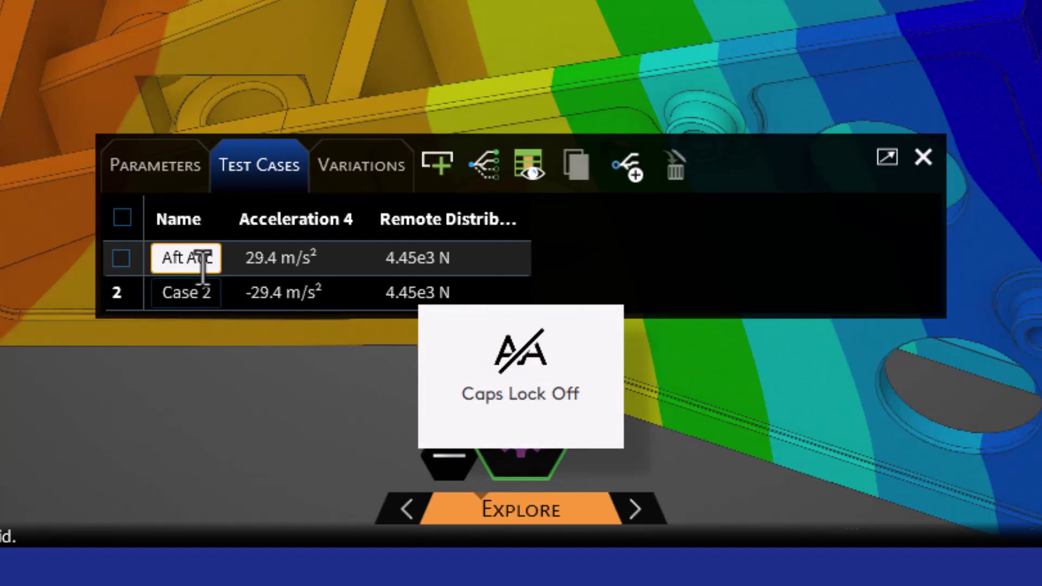
key(Return)
Rename the second test case "Fwd Acc".
click(187, 296)
key(Caps_Lock)
text(F)
key(Caps_Lock)
text(wd)
key(Caps_Lock)
text(A)
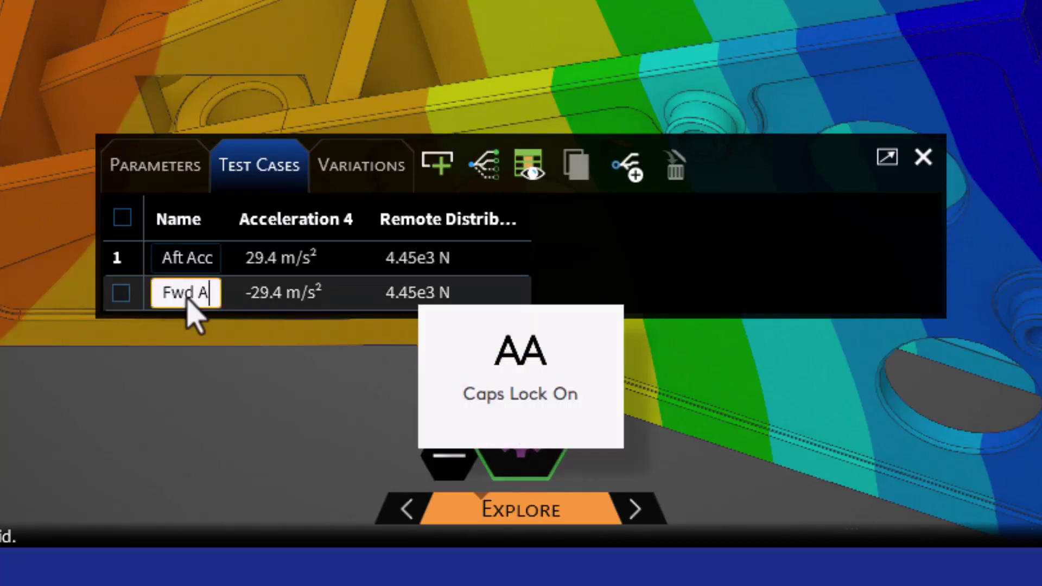
key(Caps_Lock)
text(cc)
click(425, 293)
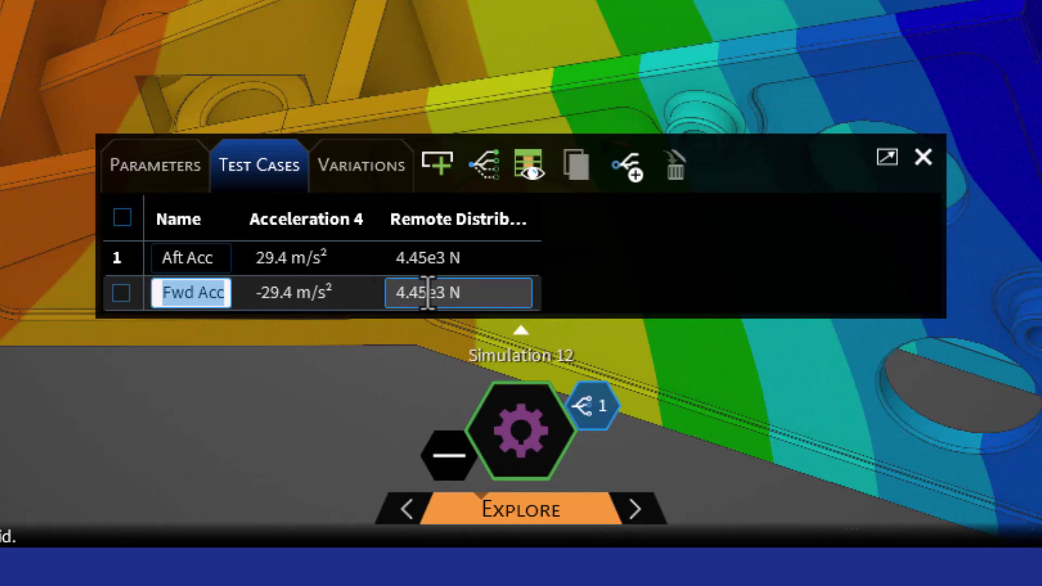
click(587, 293)
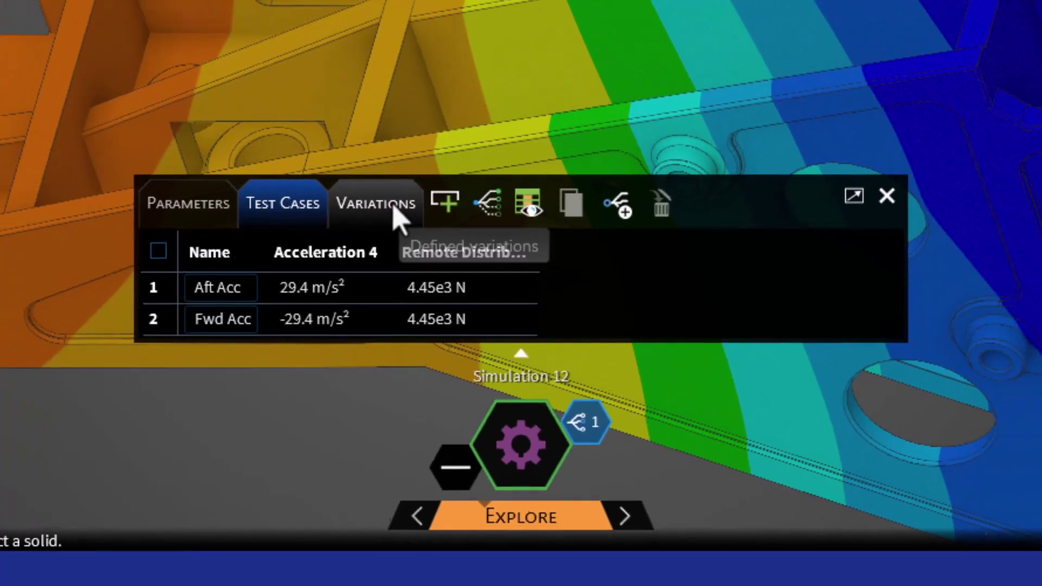
Set up the Defined Variations Generator for Distance 1 with an end value of 55 mm and a number of 4.
click(370, 168)
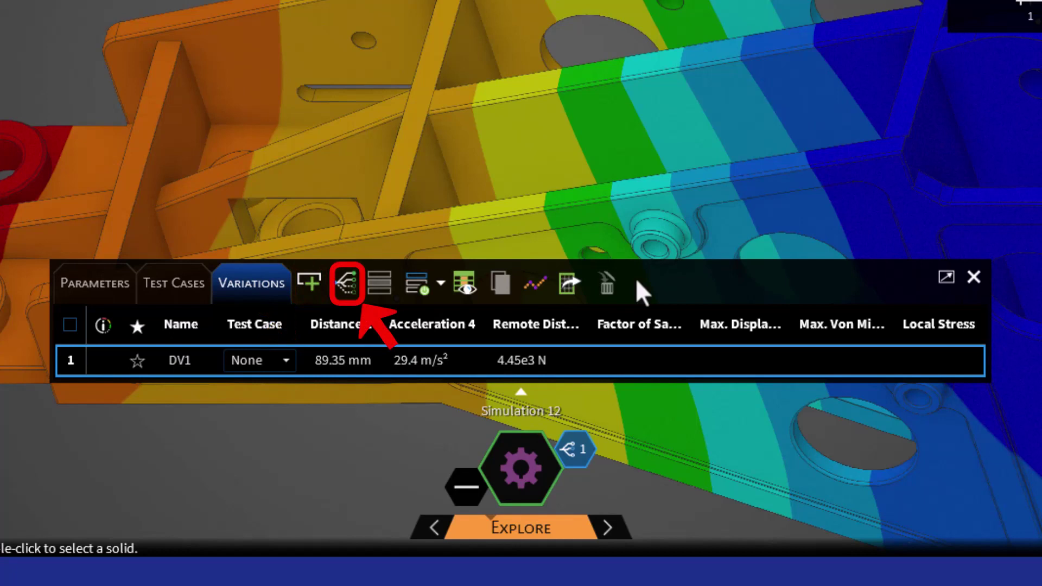
click(344, 283)
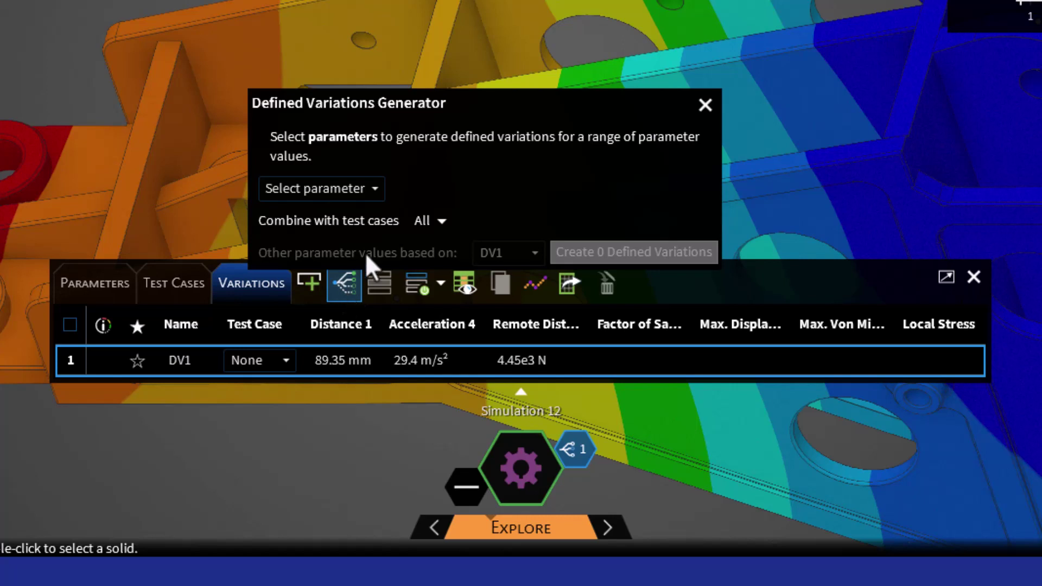
click(378, 190)
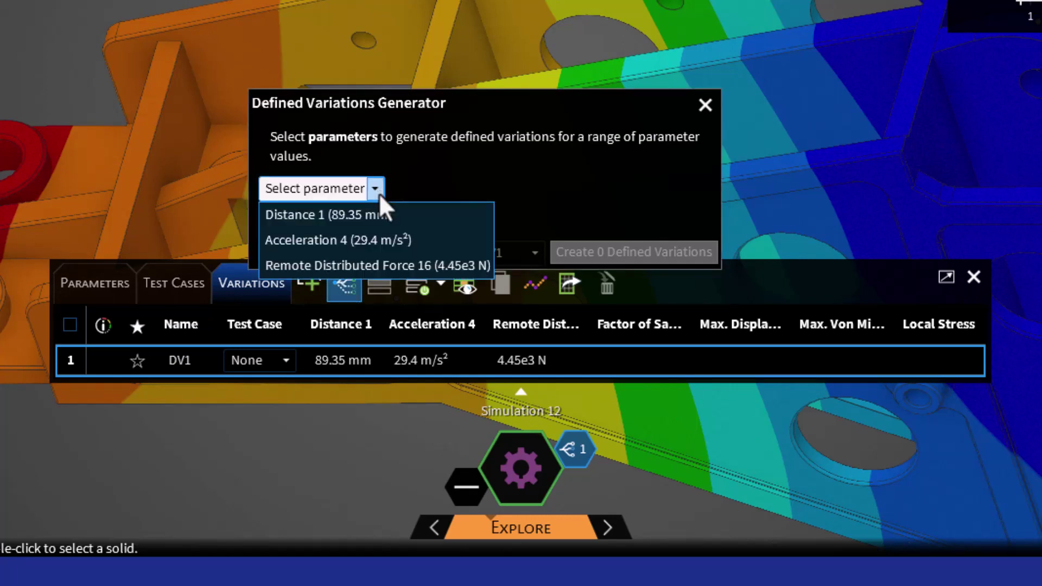
click(376, 218)
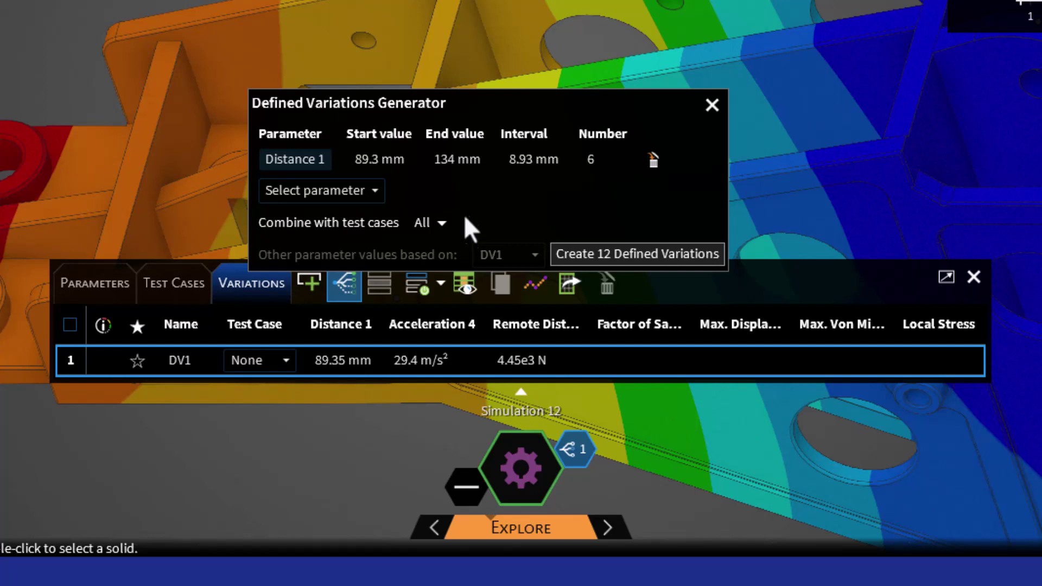
click(446, 162)
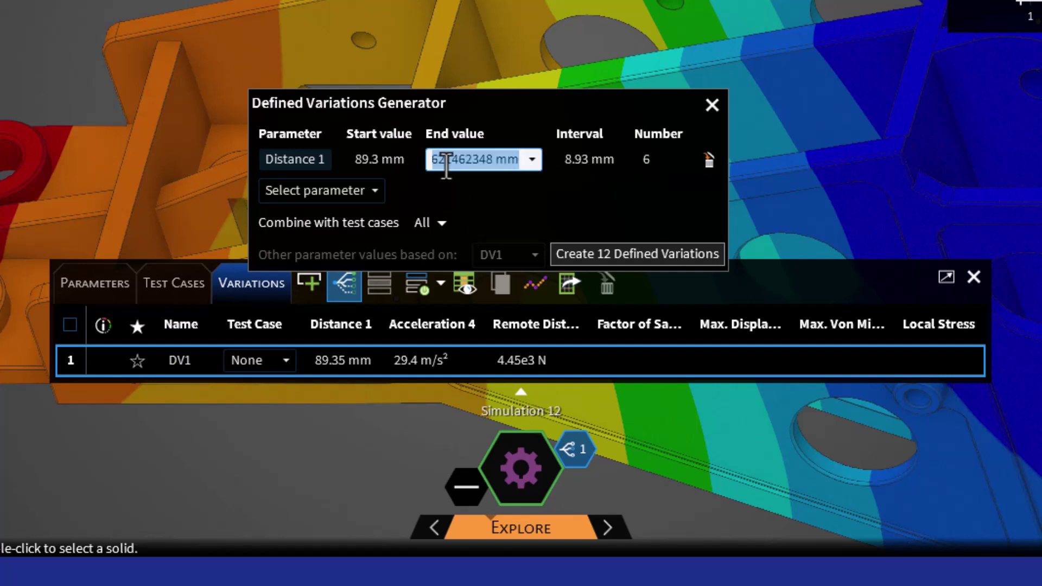
text(53)
key(Return)
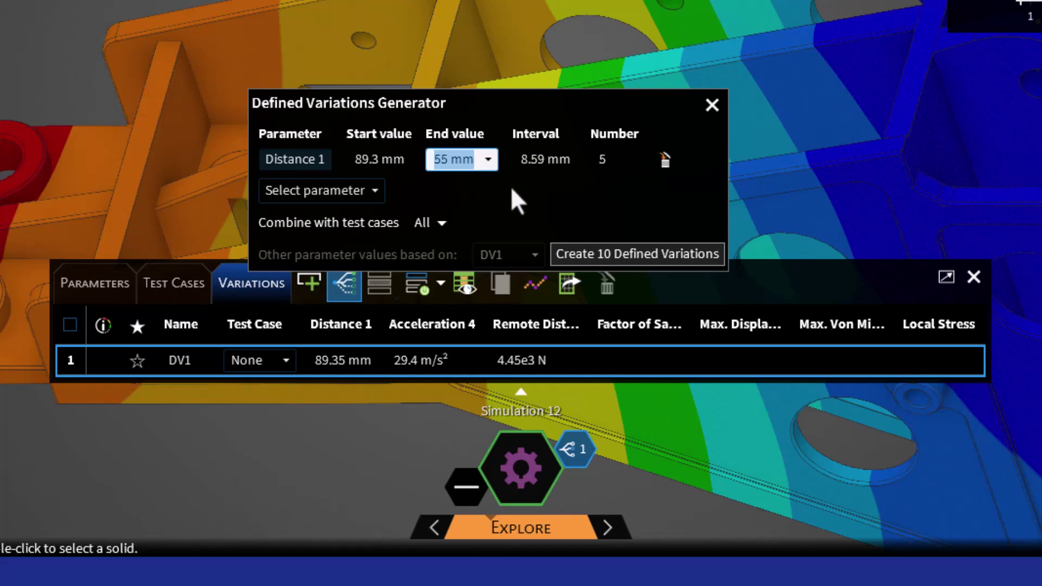
click(605, 161)
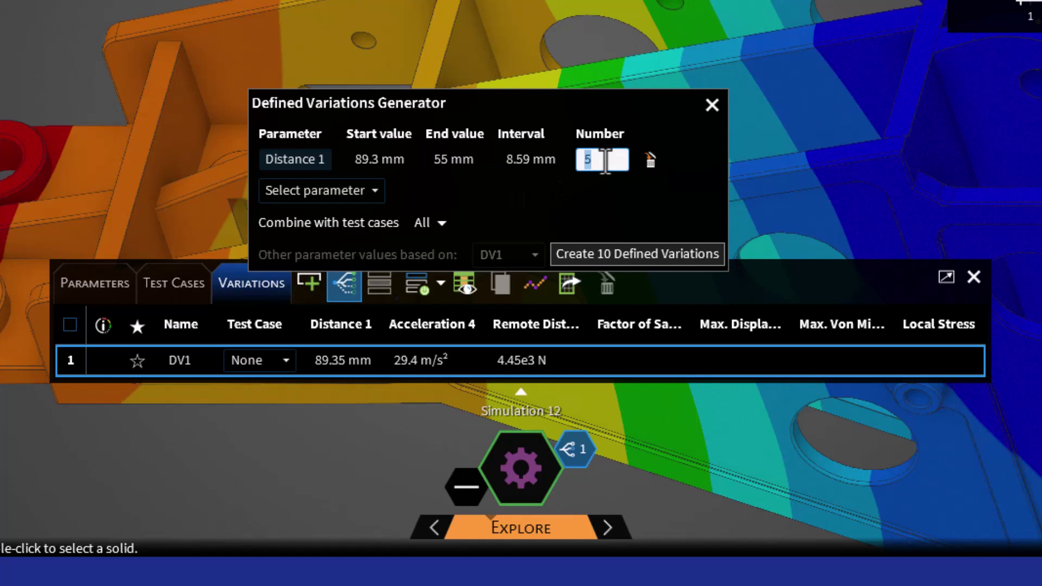
text(4)
key(Return)
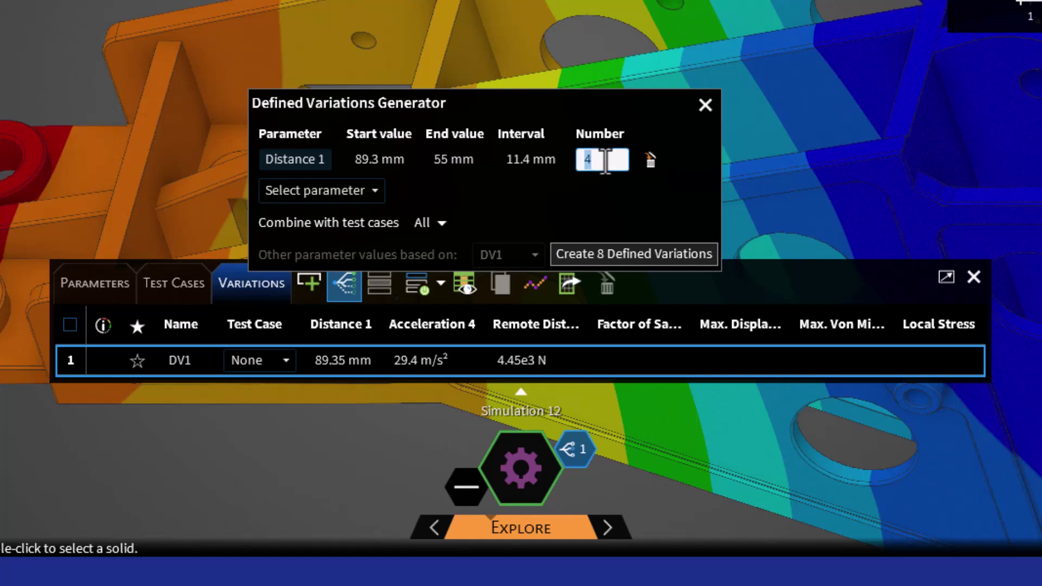
Create the 8 defined variations combined with all test cases, and close the generator.
click(446, 223)
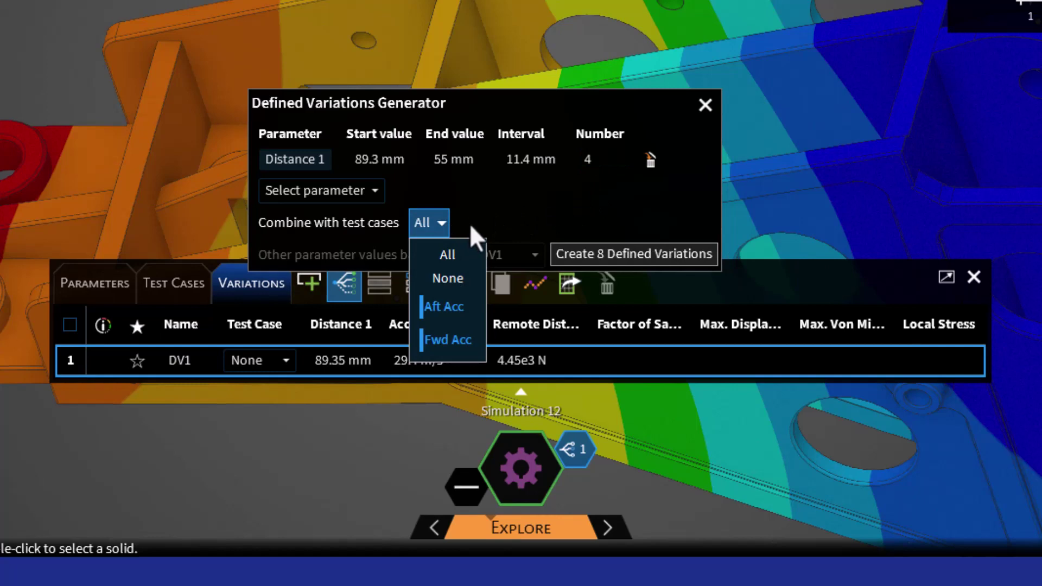
click(573, 253)
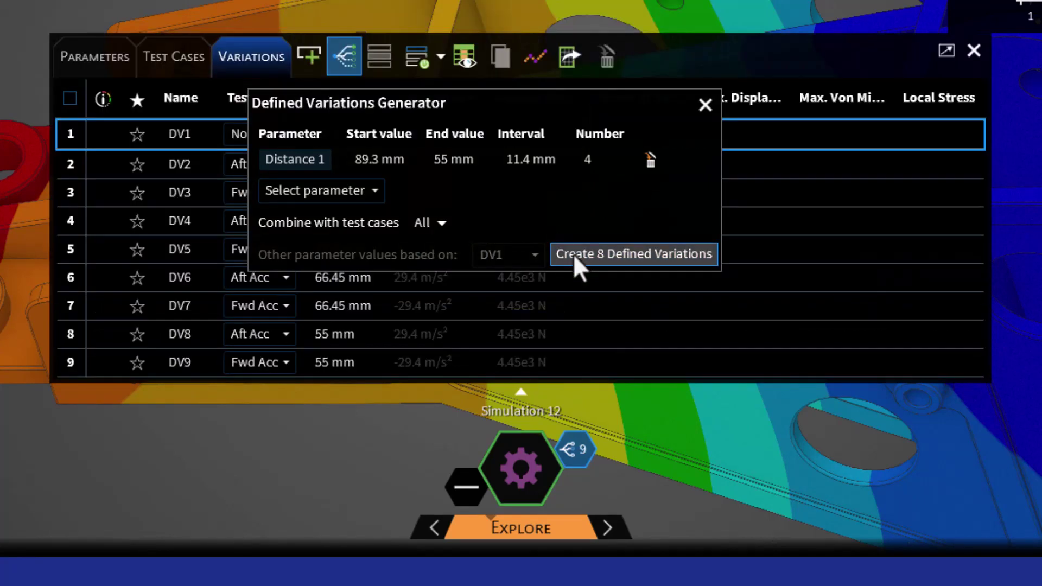
click(711, 117)
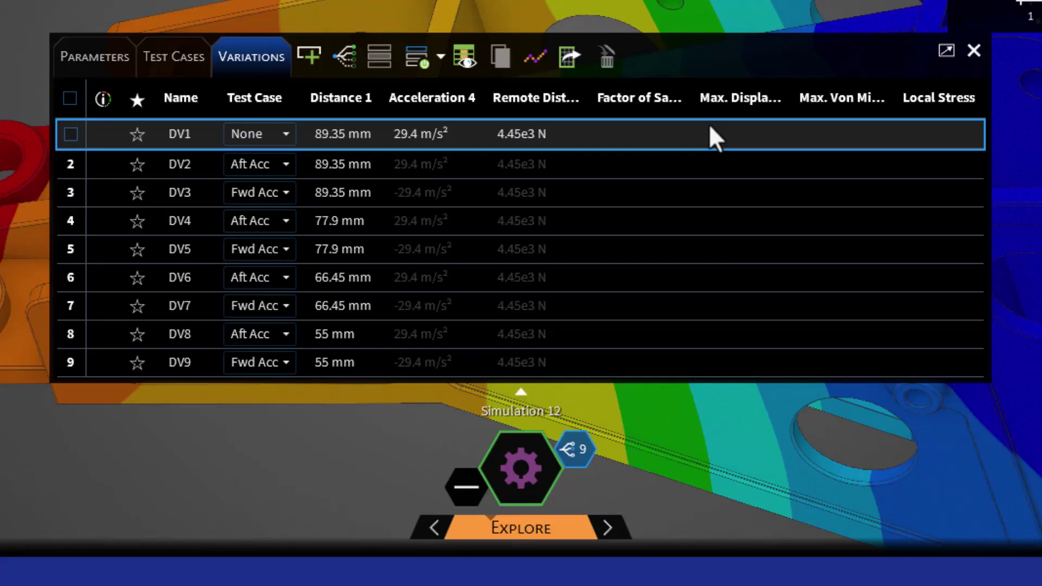
Update all defined variations to compute their results, and close the variations table.
click(440, 57)
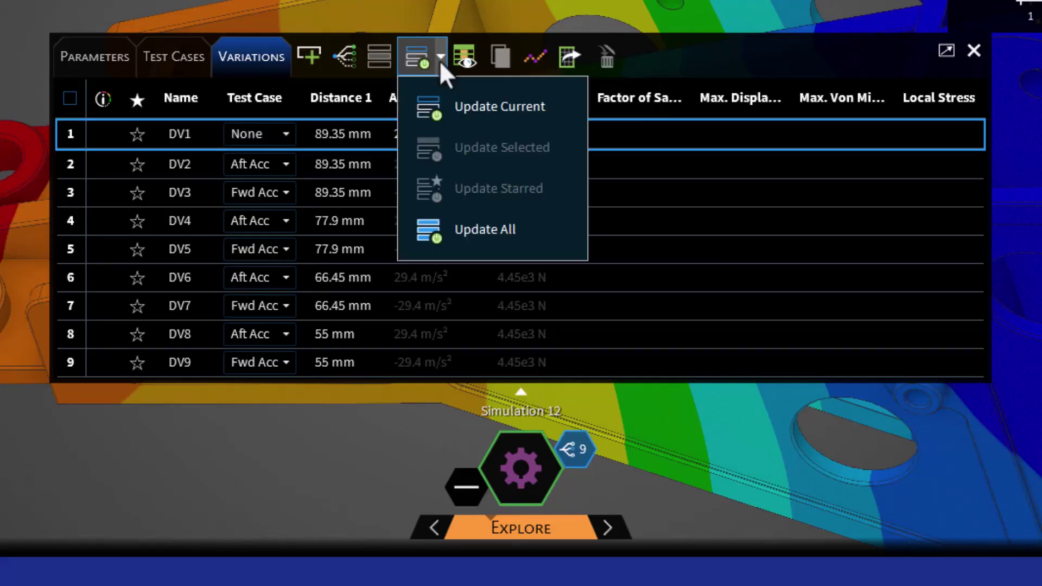
click(438, 233)
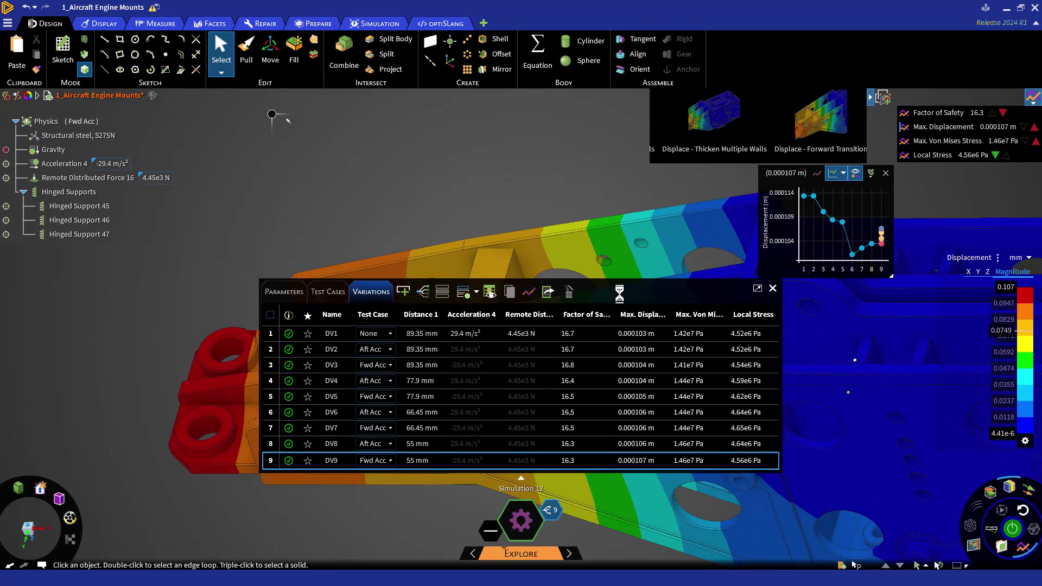
click(773, 288)
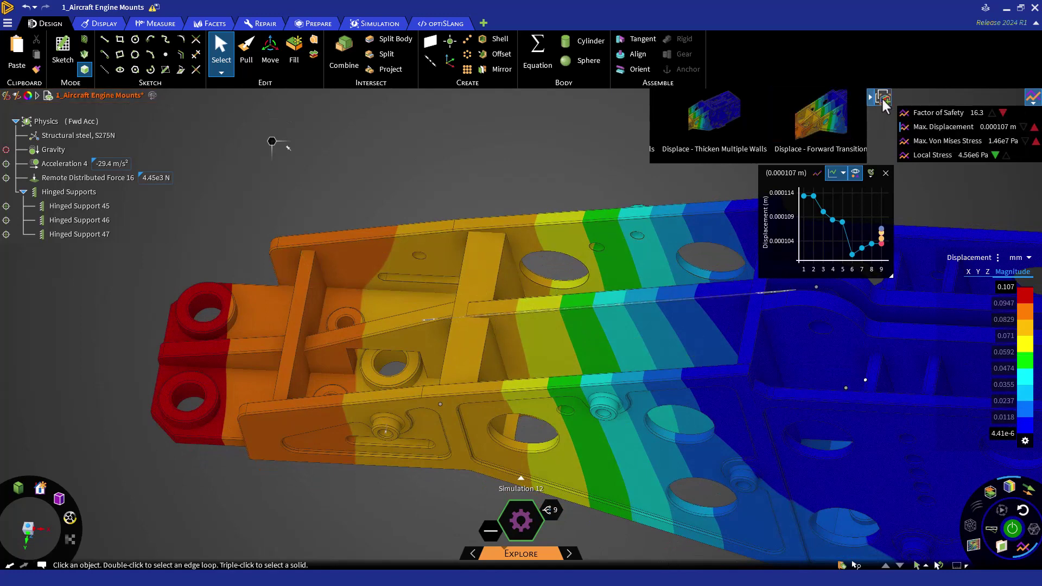
Save the current results as a new scene named "Final Parameter Study".
click(882, 98)
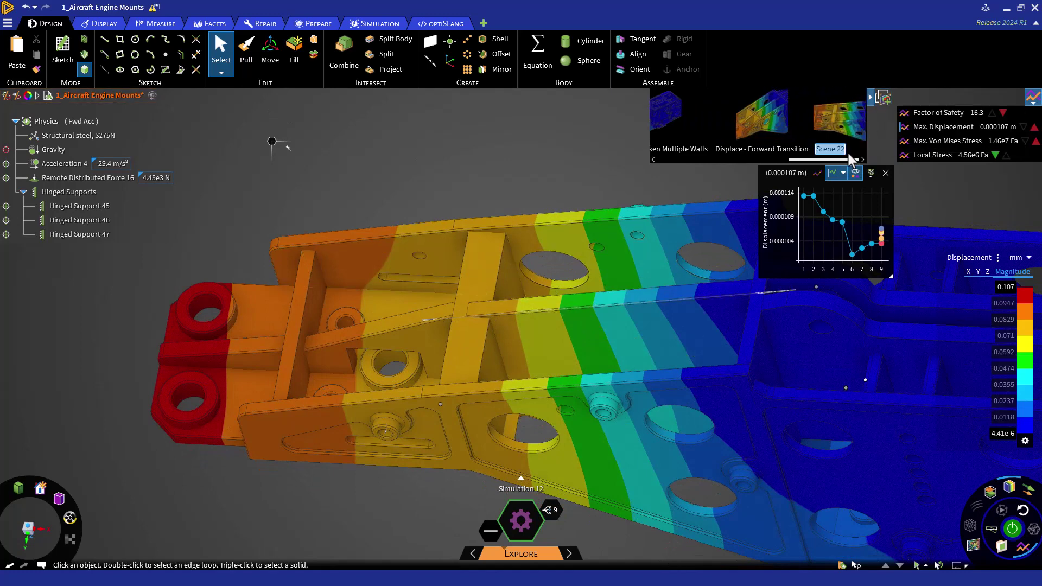
text(Final Parameter Study)
key(Return)
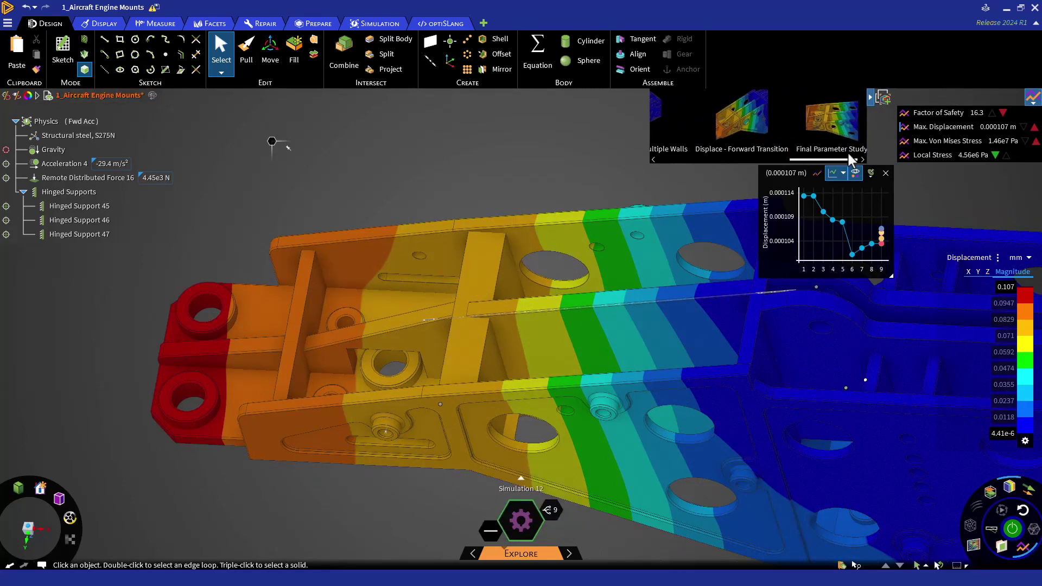
Open the variations table, then move and enlarge the Max. Displacement chart to examine the displacement of each defined variation.
click(551, 510)
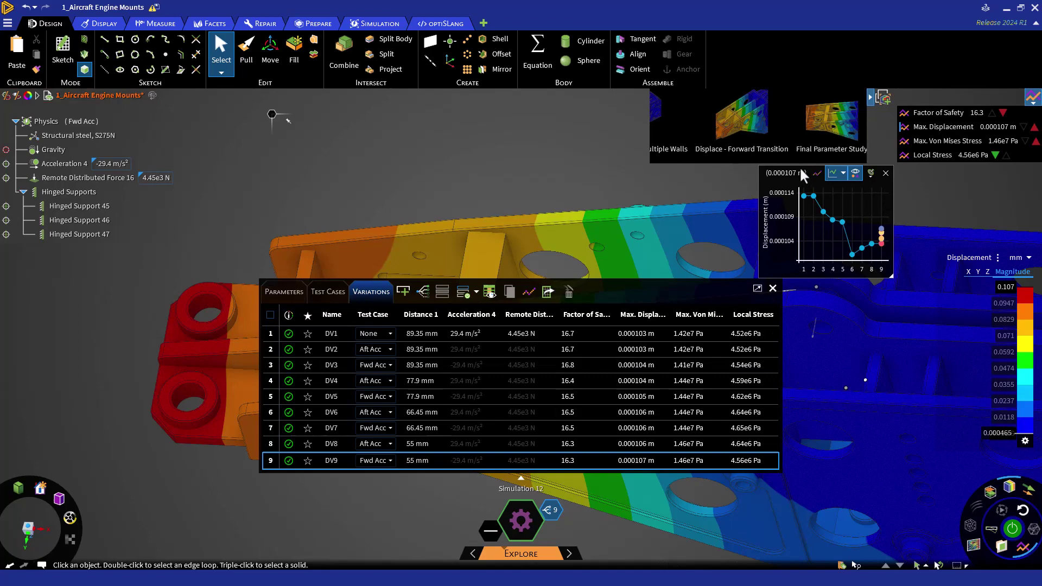
drag(757, 186, 699, 199)
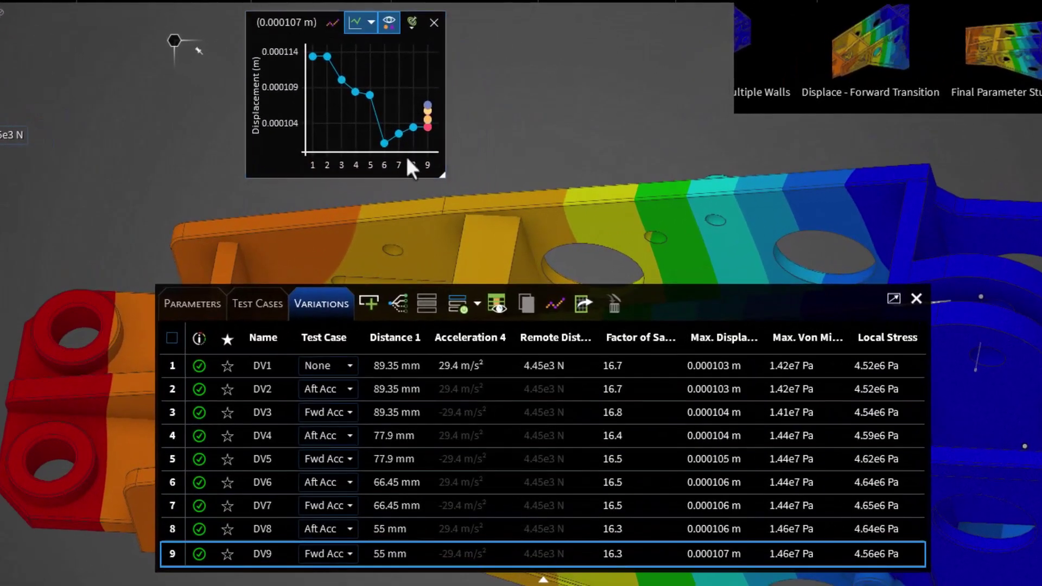
drag(439, 175, 545, 241)
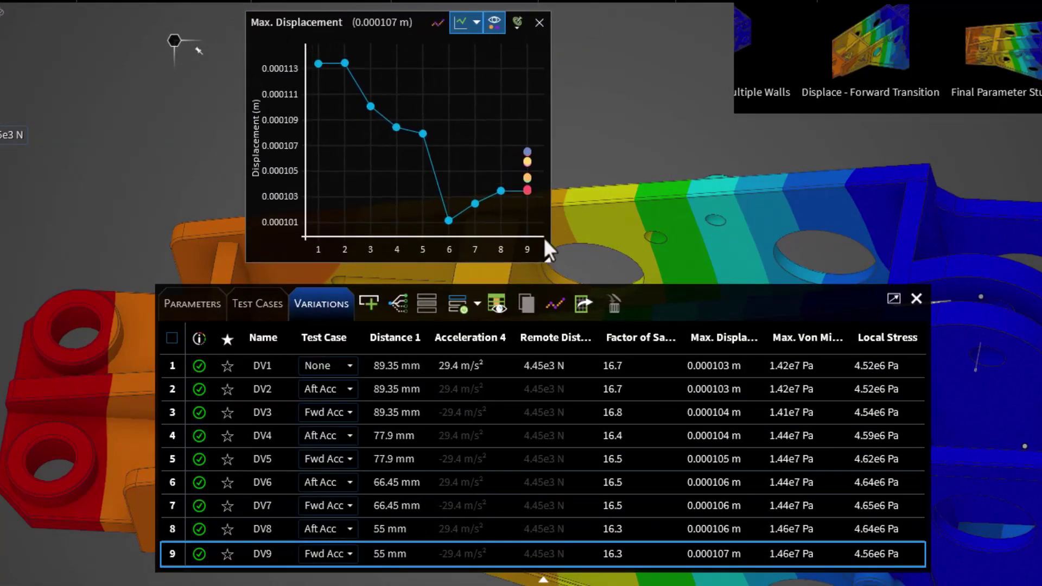
mouse_move(531, 151)
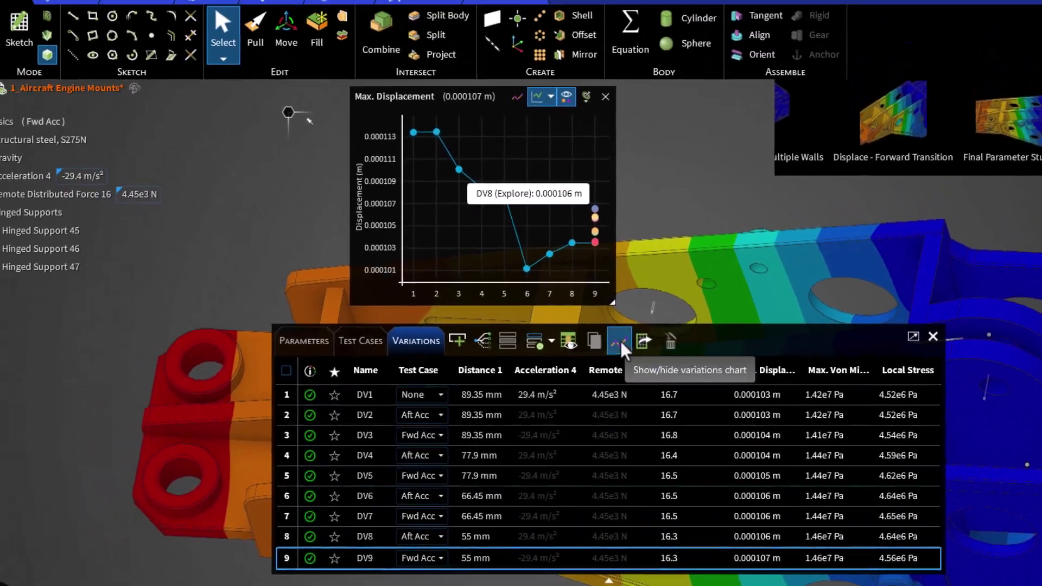
Examine the defined variations chart of Factor of Safety against Distance 1, and close both it and the Max. Displacement chart.
click(619, 342)
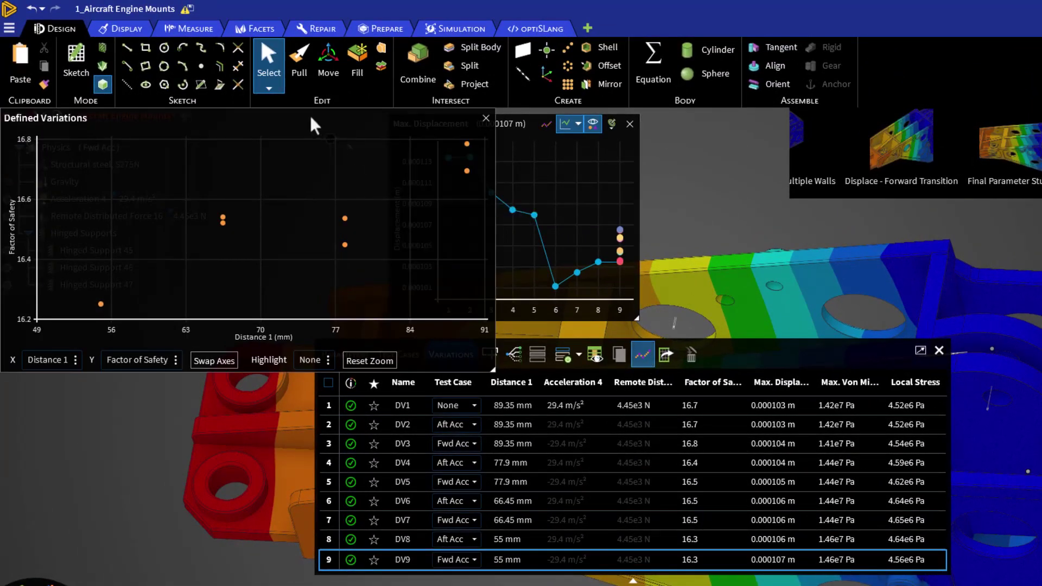
drag(315, 126, 340, 129)
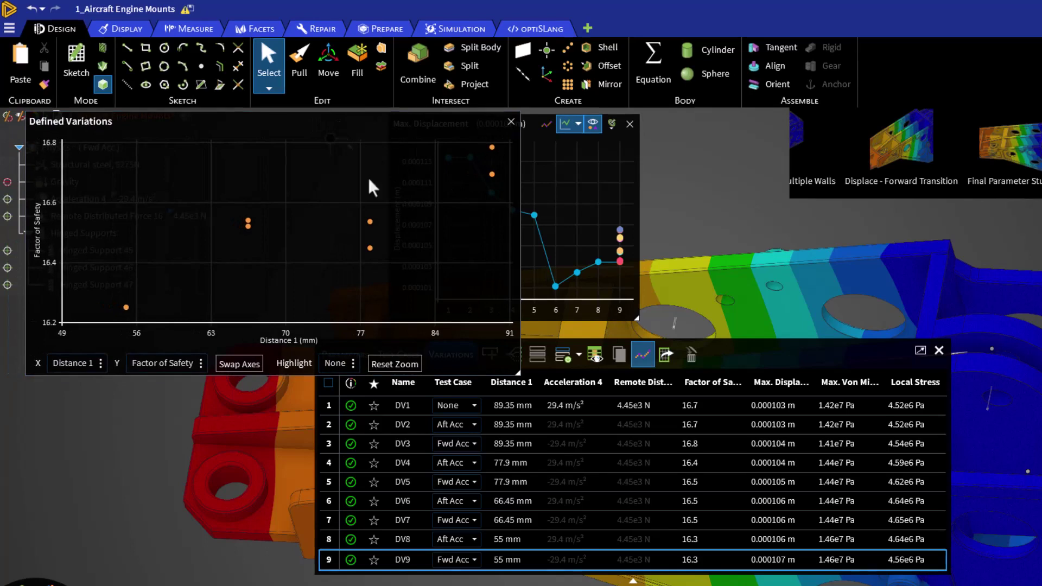
mouse_move(372, 223)
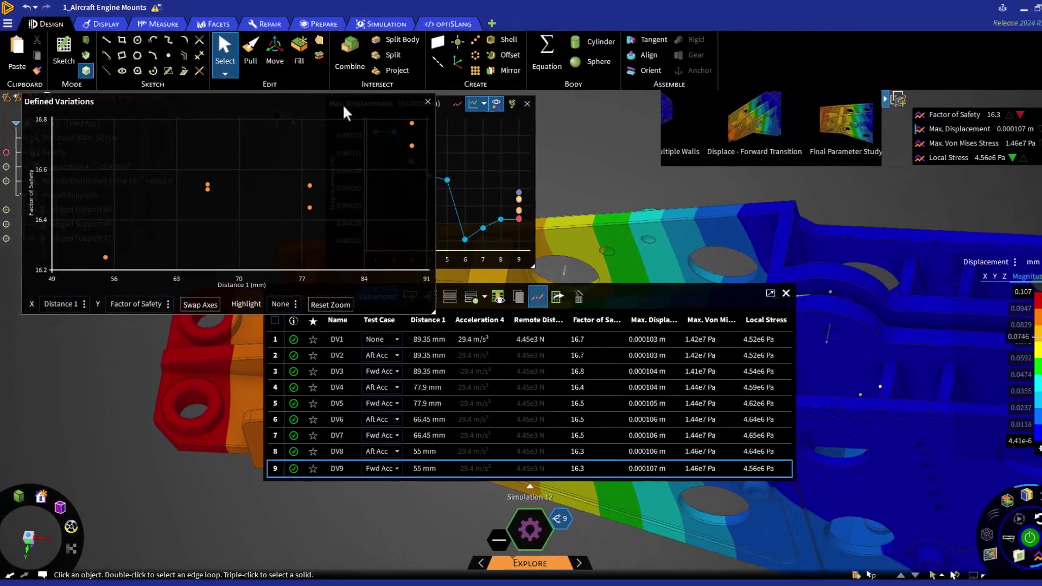
click(428, 102)
click(527, 104)
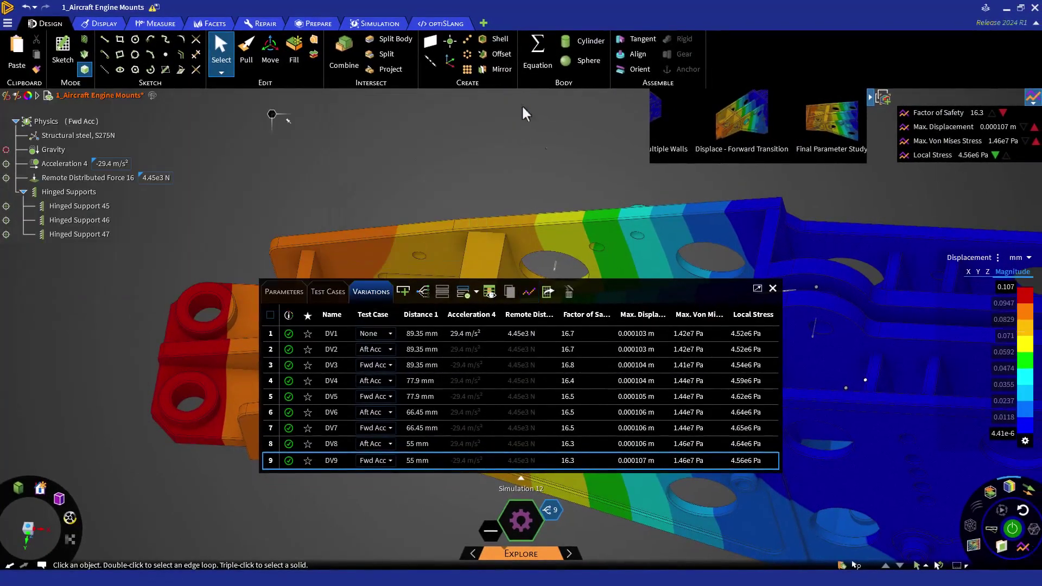